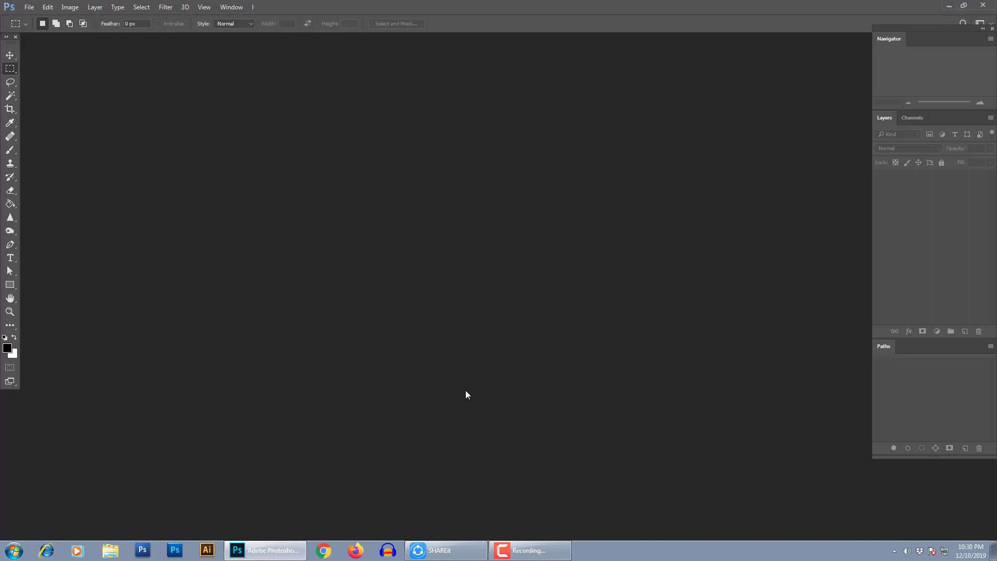
Open the portrait photo from the desktop in Photoshop and switch the display to full-screen mode with the menu bar
left_click(949, 5)
left_click_drag(58, 455, 387, 314)
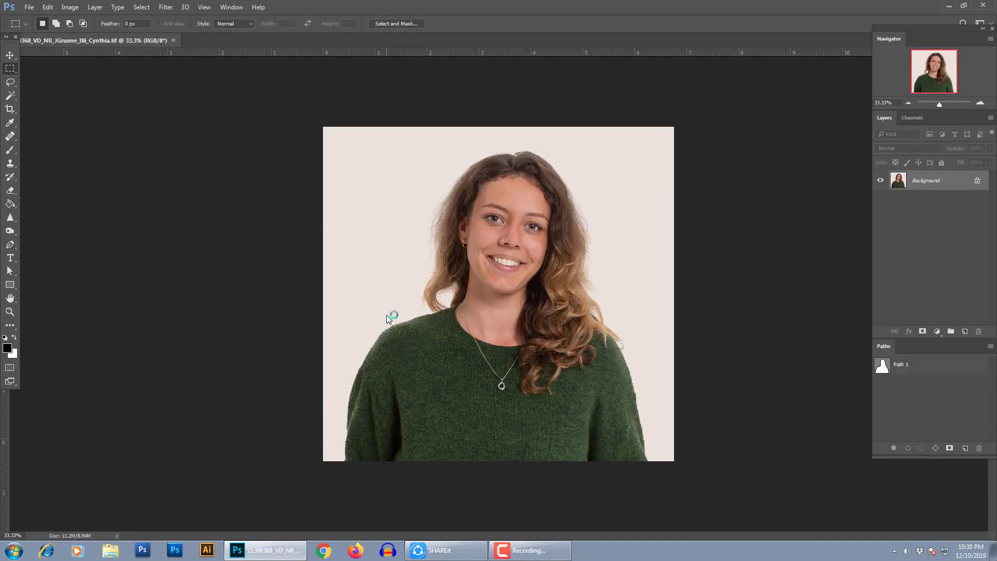
scroll(509, 275, "up", 4)
left_click_drag(509, 275, 594, 269)
key("f")
scroll(538, 261, "up", 3)
scroll(478, 338, "down", 3)
scroll(478, 339, "down", 1)
Display Path 1 and examine how its outline runs around the woman's hair and sweater, and hide the path again
left_click(890, 370)
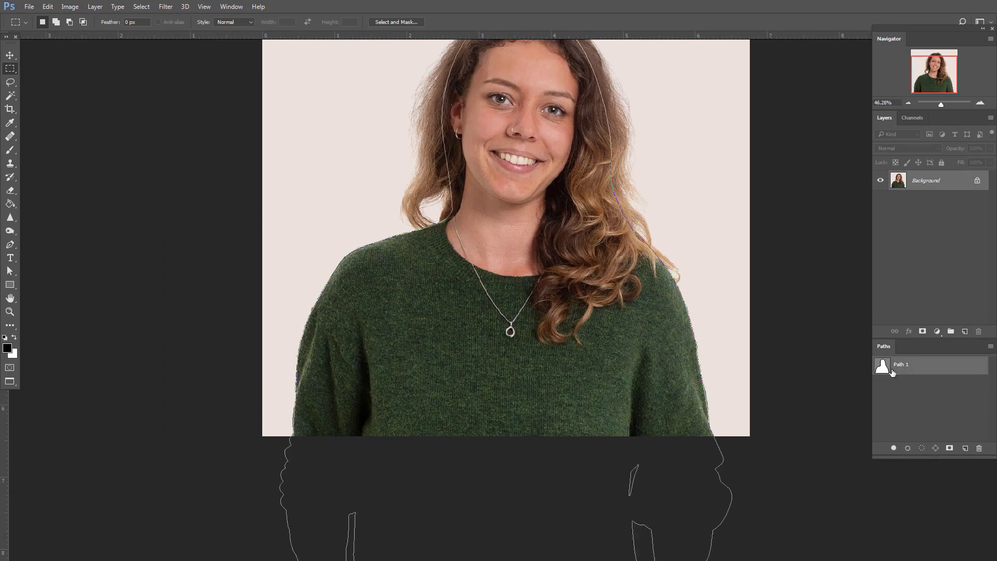
scroll(402, 360, "up", 5)
left_click_drag(429, 325, 434, 430)
left_click_drag(479, 175, 407, 400)
scroll(489, 179, "up", 4)
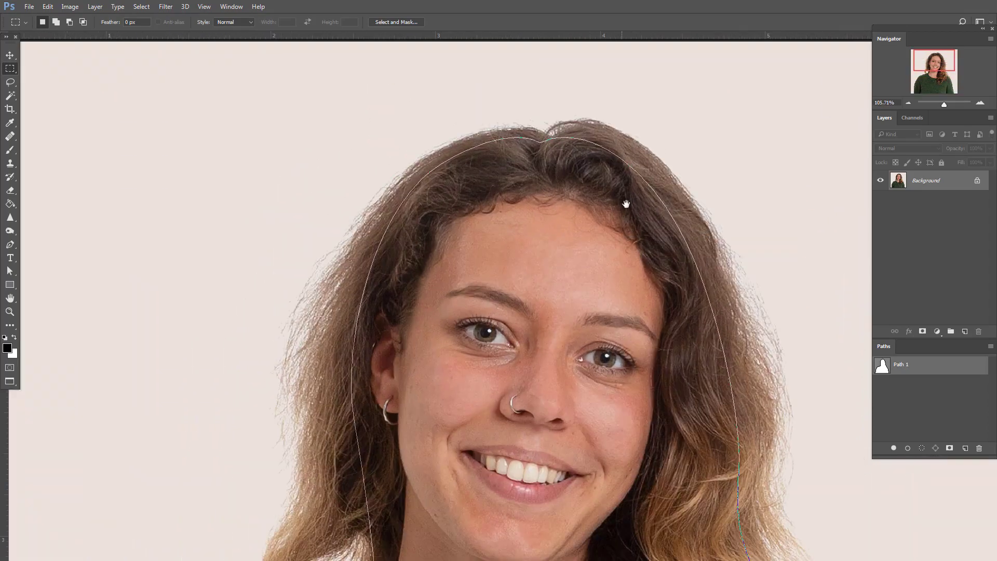
left_click_drag(605, 333, 528, 148)
scroll(528, 148, "down", 4)
scroll(708, 360, "up", 3)
left_click_drag(672, 300, 678, 441)
scroll(649, 274, "up", 2)
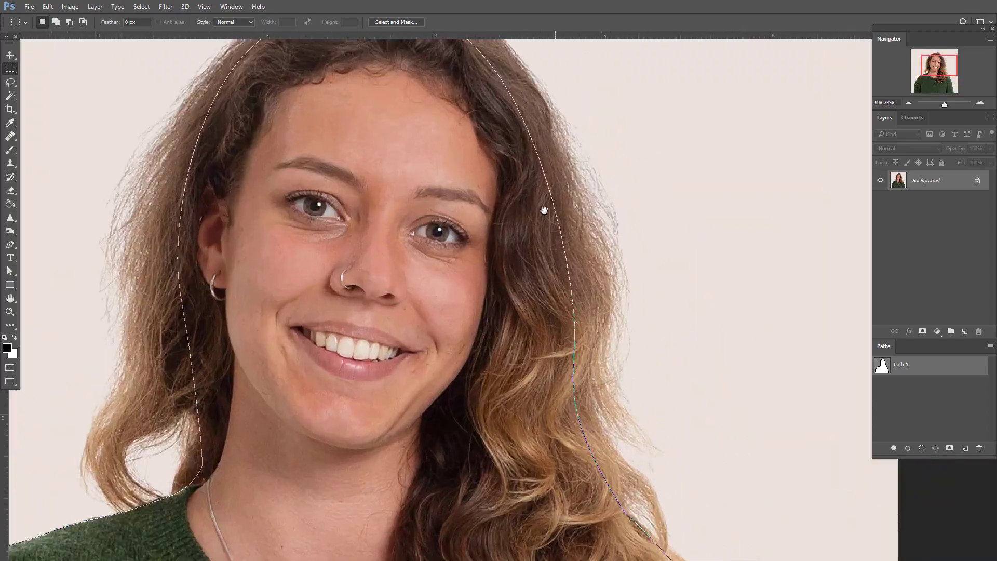
left_click_drag(456, 55, 544, 254)
left_click_drag(393, 383, 426, 118)
scroll(405, 246, "down", 5)
scroll(405, 247, "down", 4)
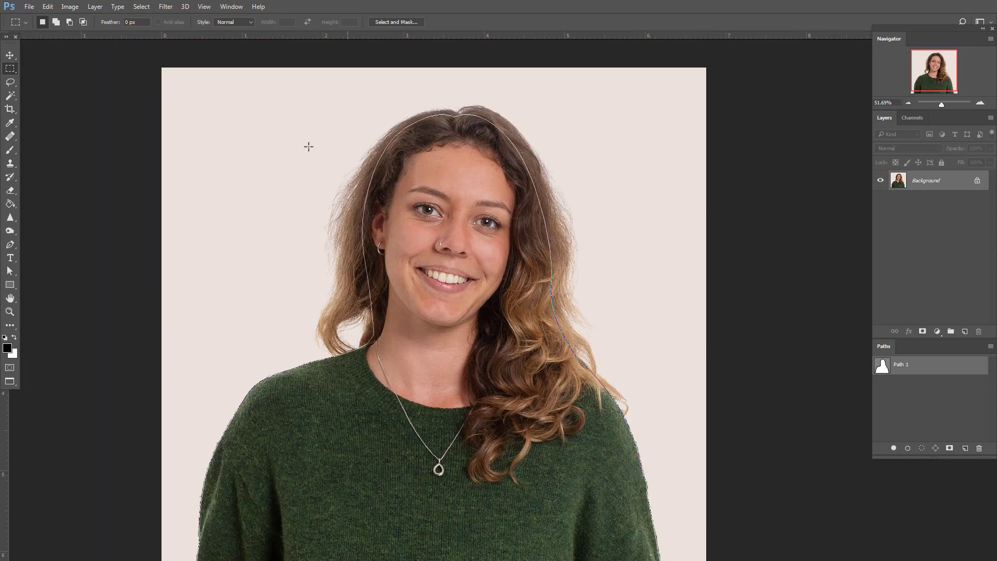
scroll(460, 232, "up", 3)
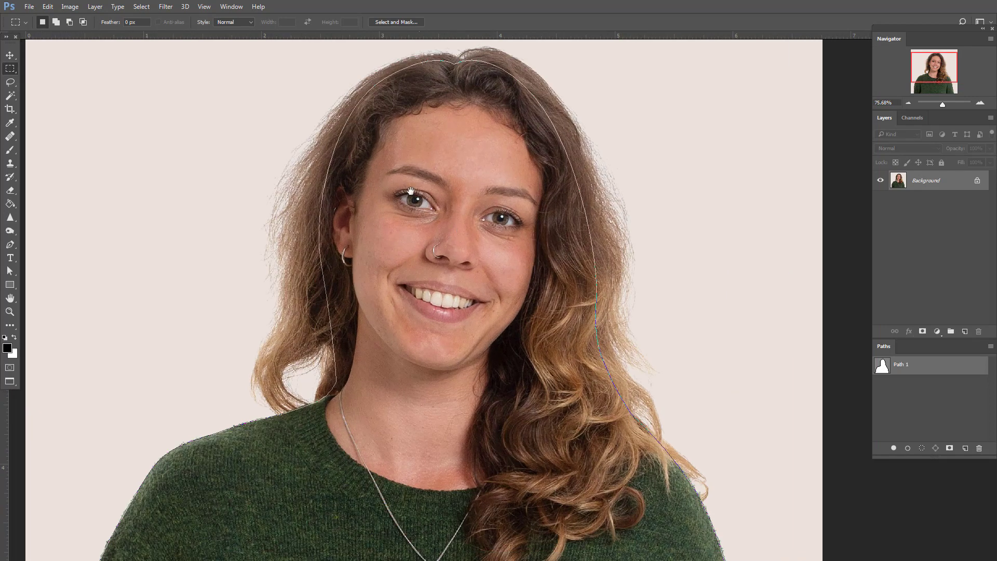
left_click_drag(410, 190, 439, 295)
scroll(432, 287, "down", 3)
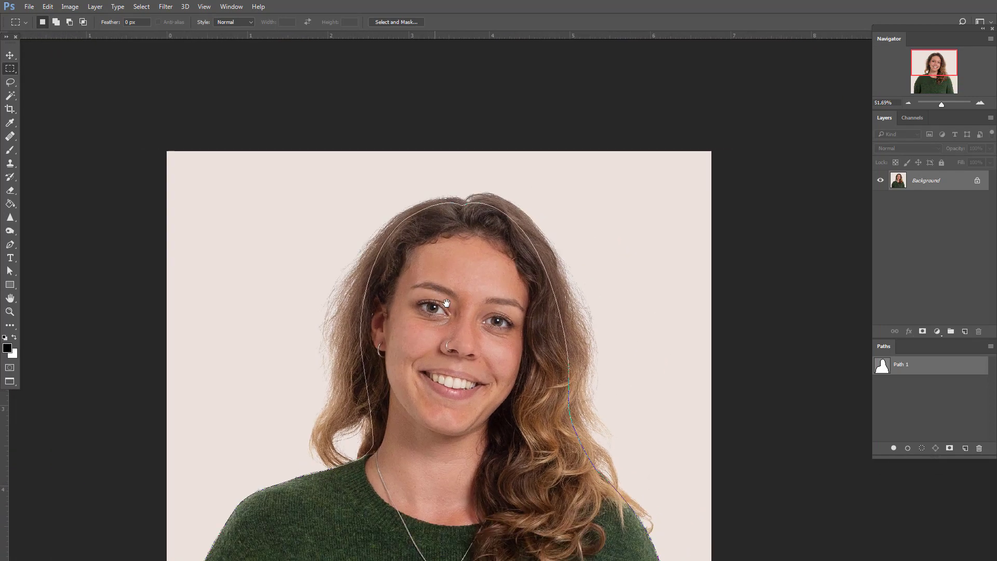
scroll(588, 296, "up", 2)
scroll(588, 296, "up", 5)
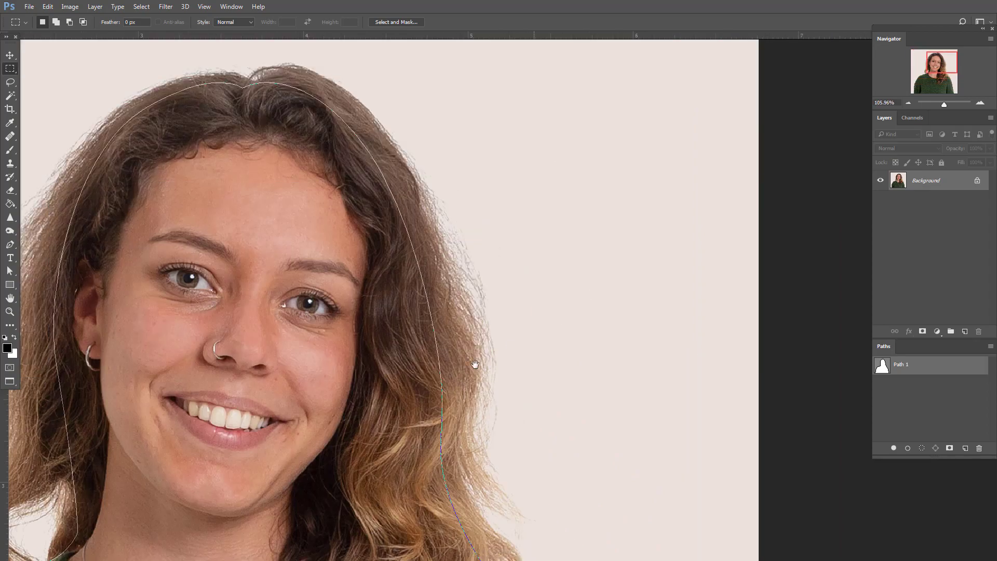
left_click_drag(475, 363, 734, 294)
scroll(328, 223, "down", 5)
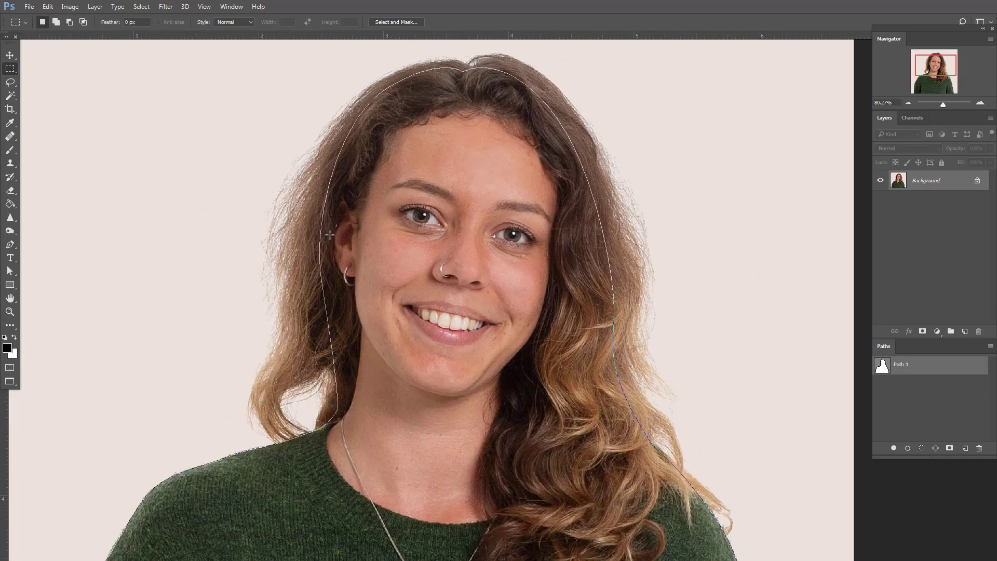
scroll(332, 270, "up", 3)
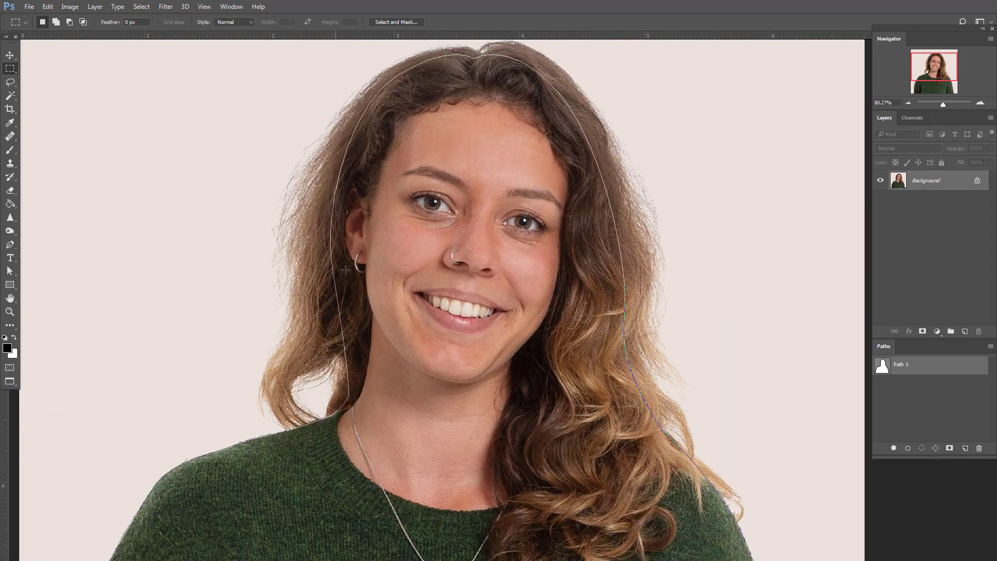
left_click(906, 388)
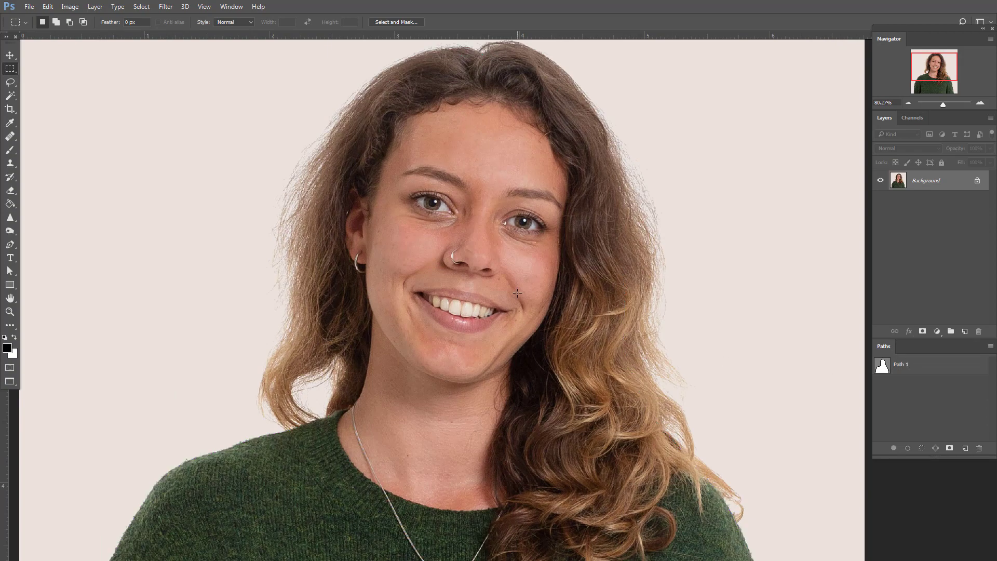
Duplicate the Background layer and add a Solid Color fill layer in web colour #333333 between the copy and the original
key("ctrl+j")
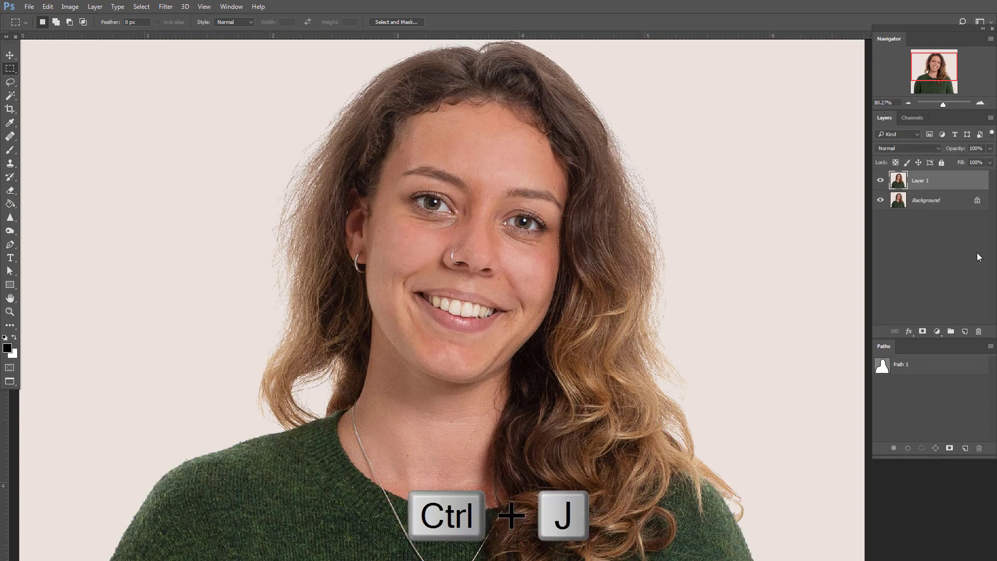
left_click(928, 202)
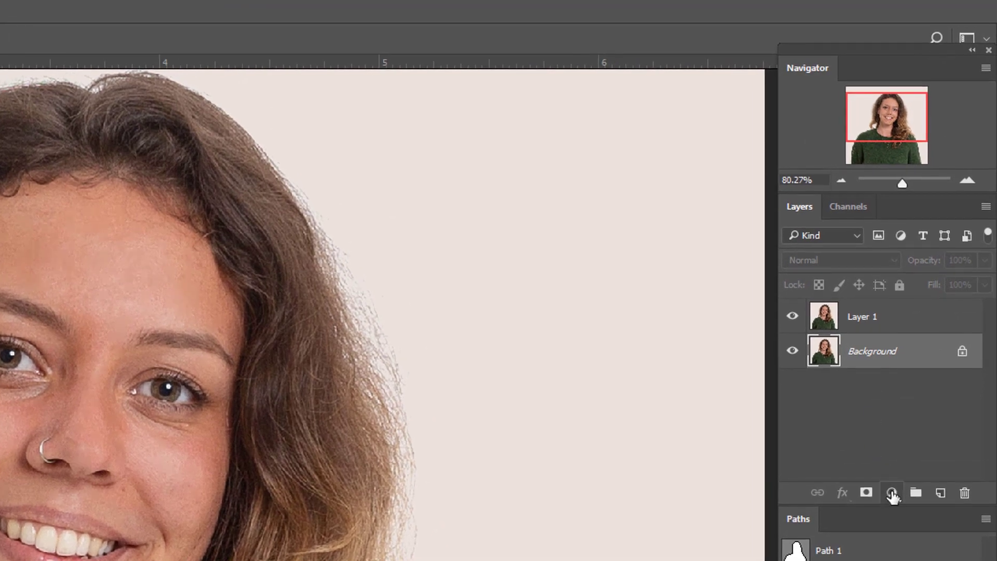
left_click(894, 481)
left_click(911, 400)
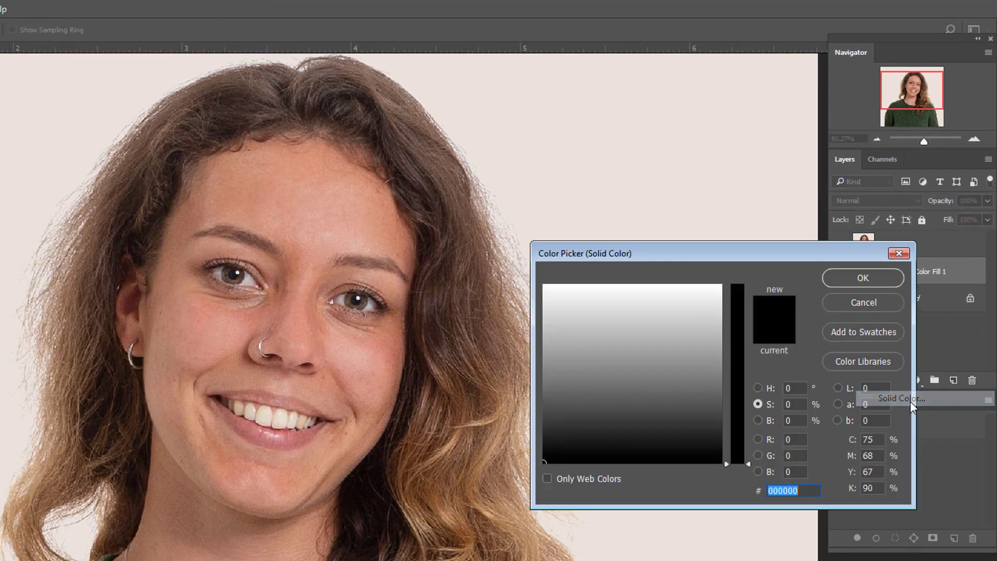
left_click(560, 480)
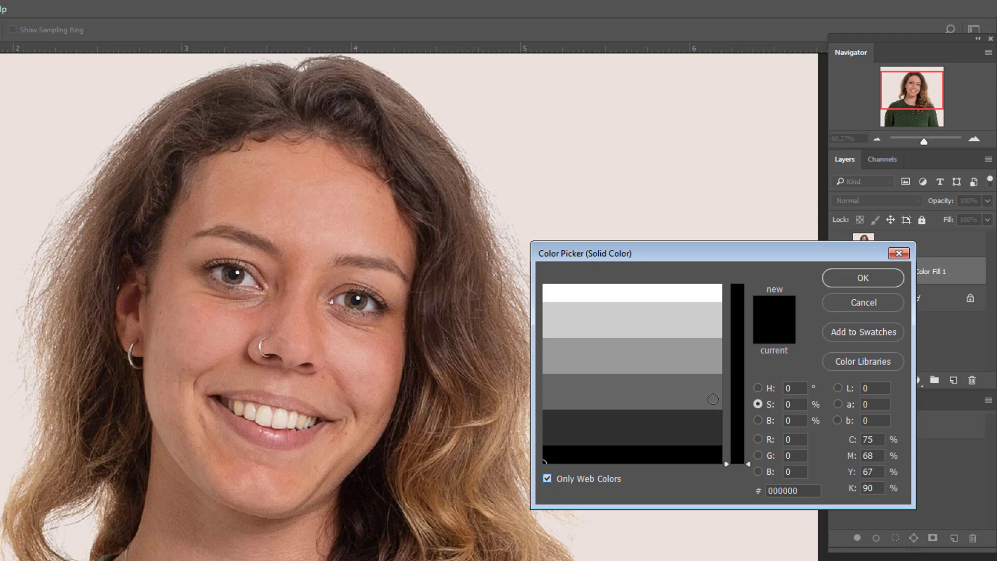
left_click(771, 388)
left_click(553, 426)
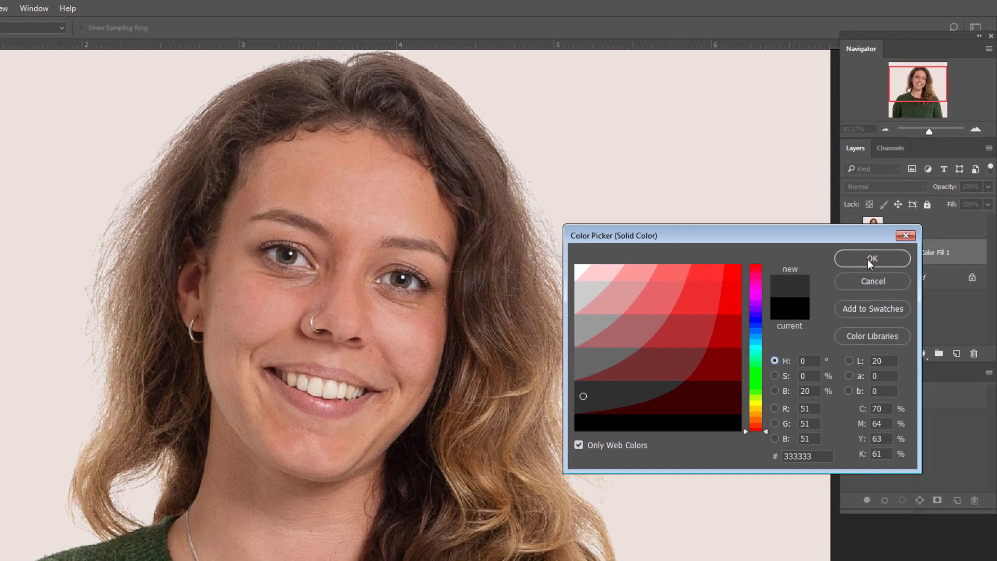
left_click(861, 278)
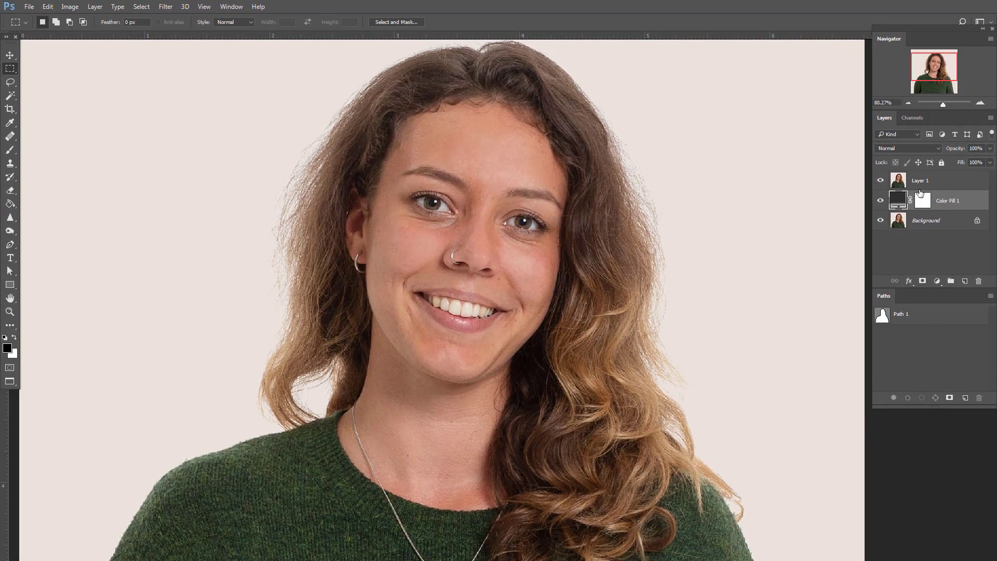
Make Layer 1 the active layer and show the image's colour channels
left_click(939, 185)
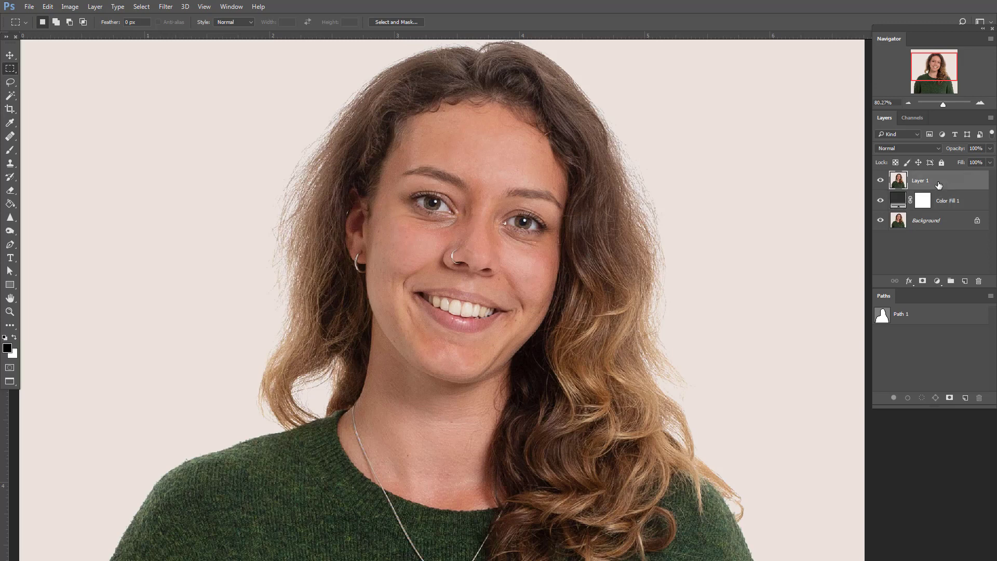
left_click(911, 118)
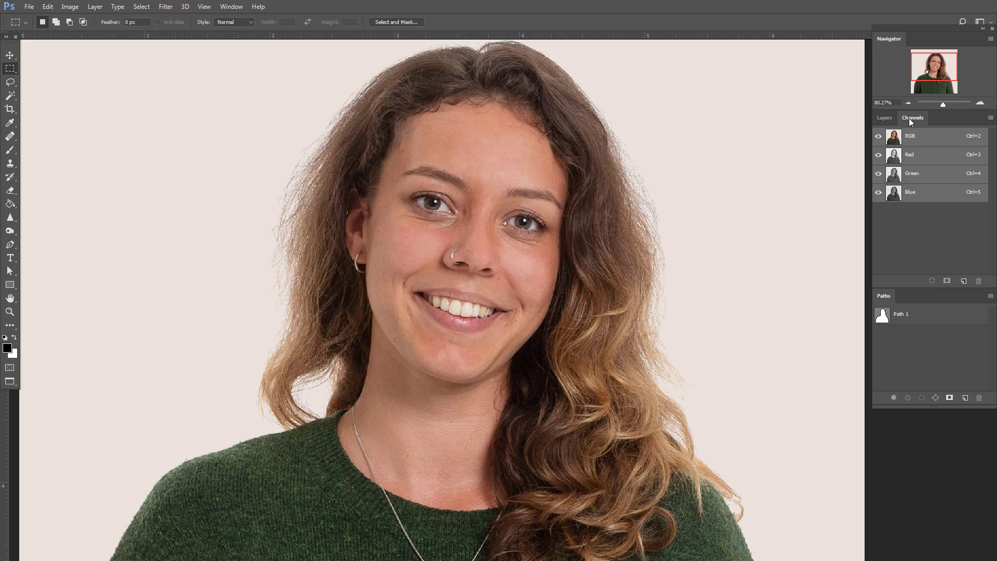
left_click(232, 9)
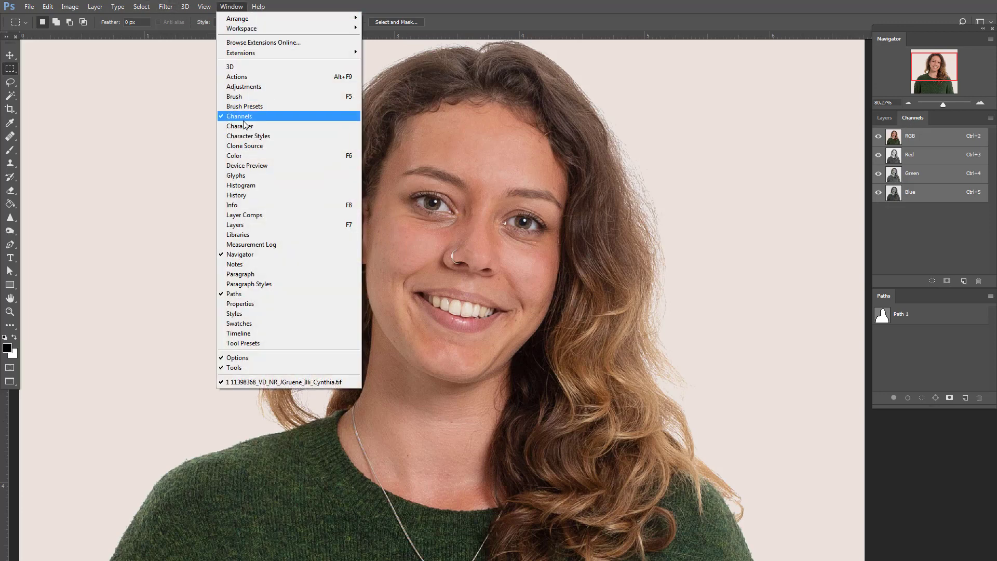
left_click(929, 137)
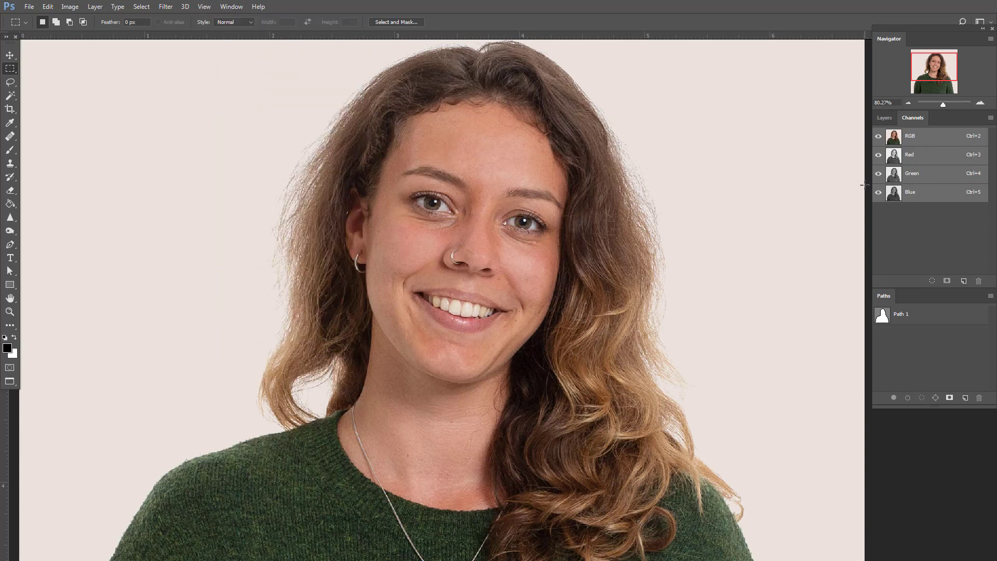
Compare the Blue, Green and Red channels individually for hair contrast and duplicate the Blue channel
left_click(930, 196)
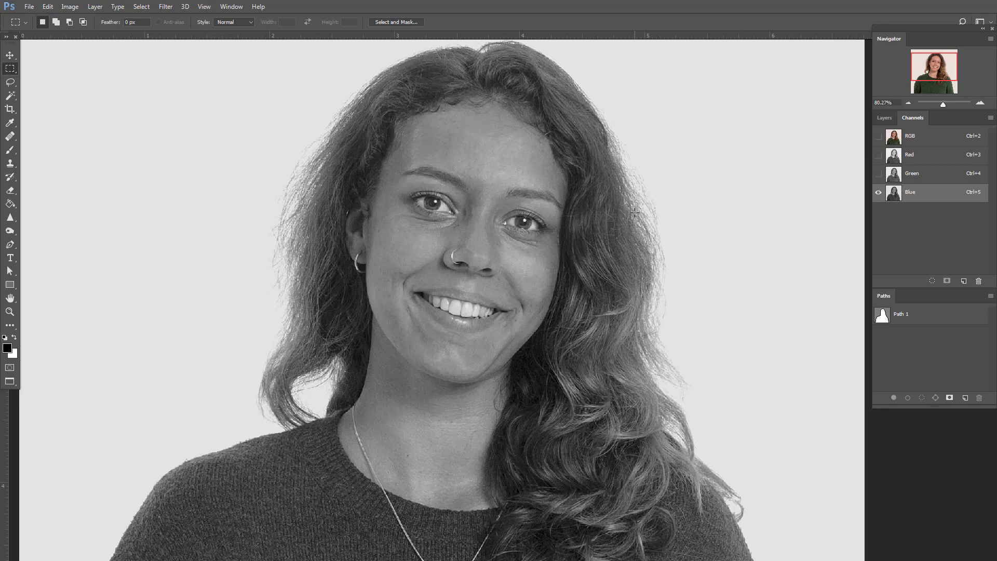
scroll(676, 216, "up", 3)
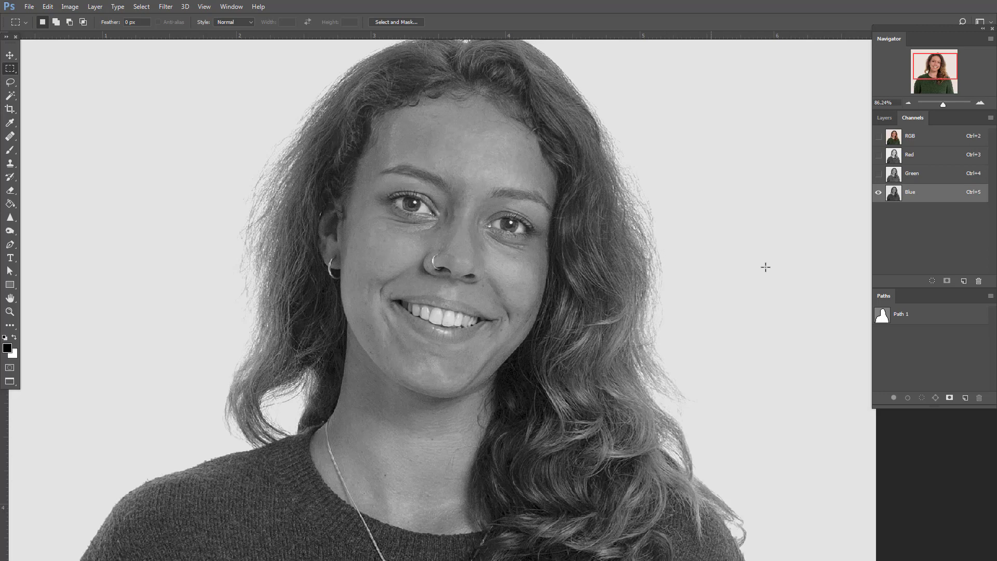
left_click(932, 177)
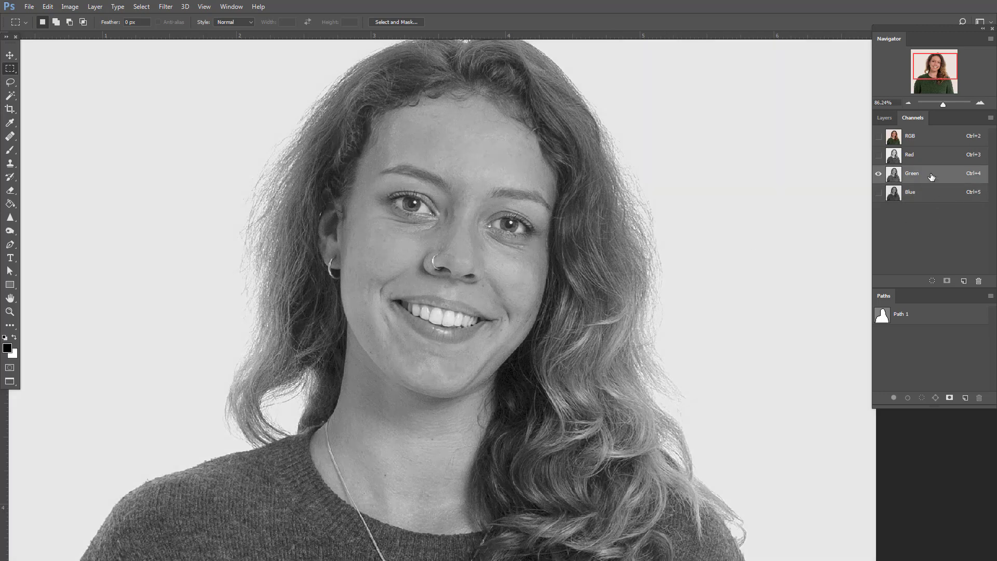
left_click(932, 160)
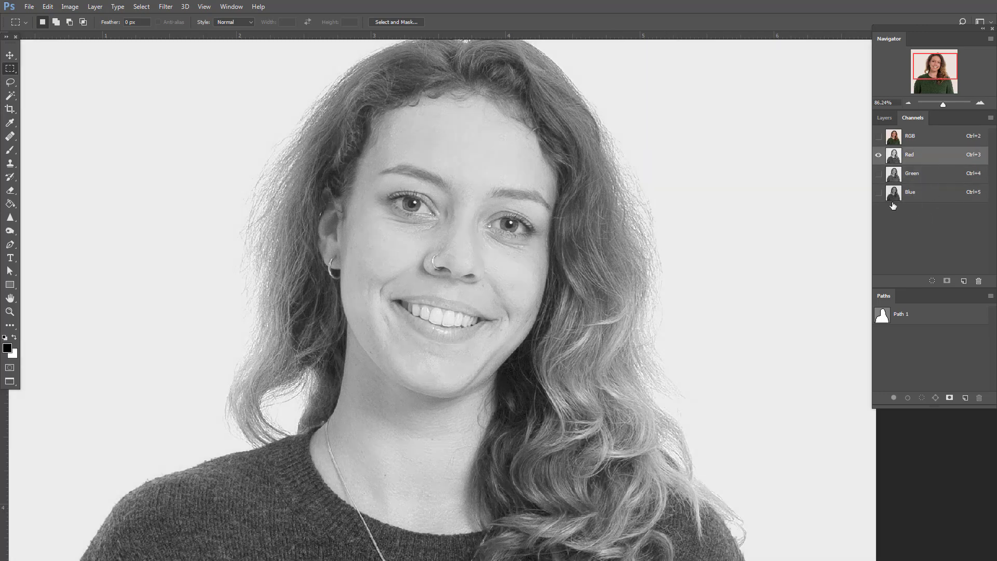
left_click(937, 196)
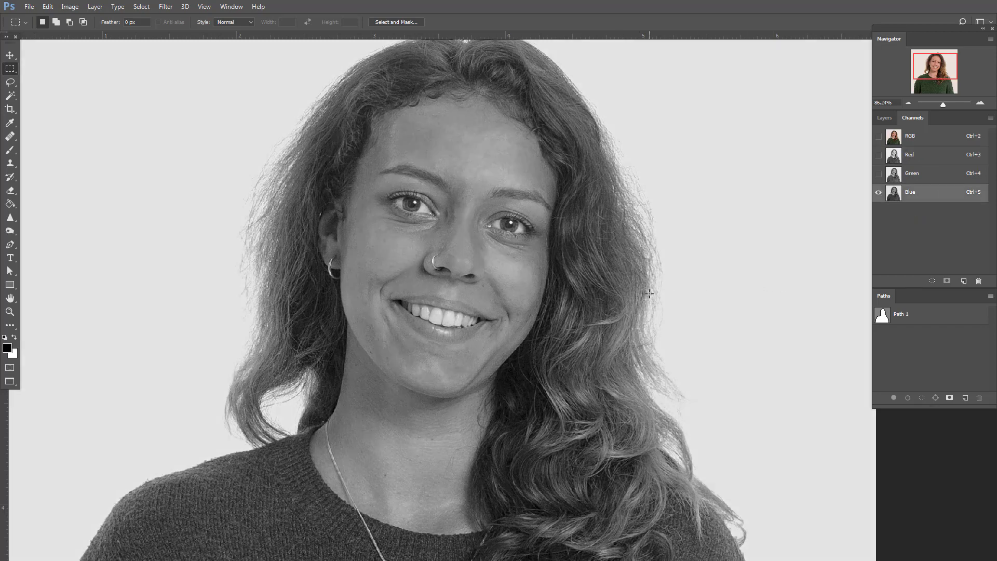
left_click_drag(928, 196, 963, 280)
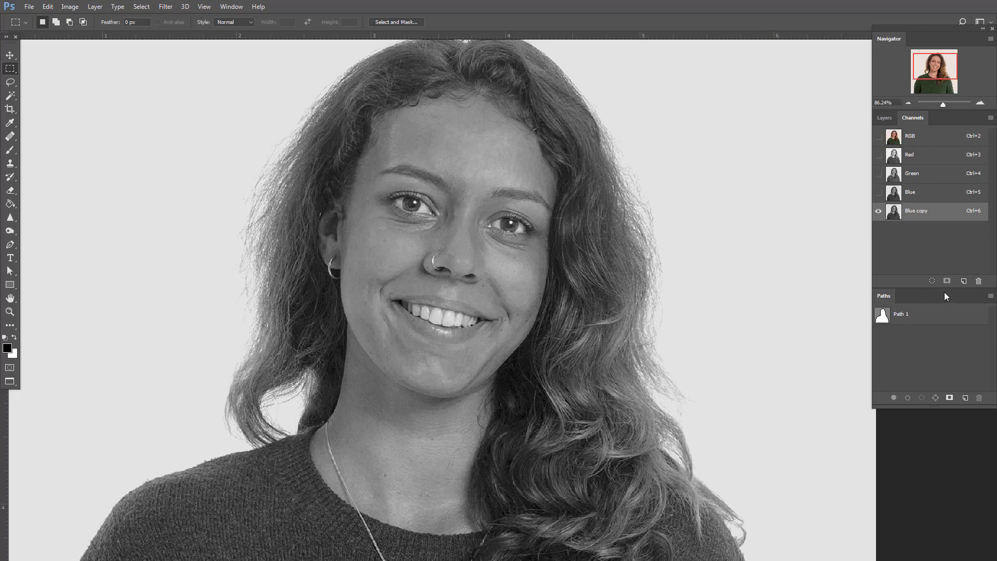
Apply Levels to the Blue copy channel and sample the upper forehead as black point, giving a shadow input of 132
key("ctrl+l")
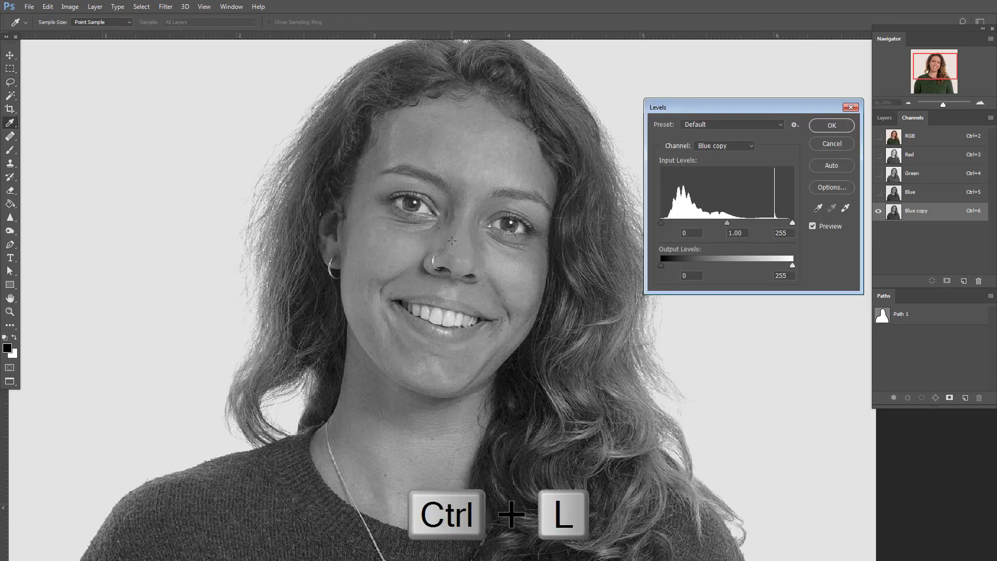
left_click_drag(743, 106, 158, 127)
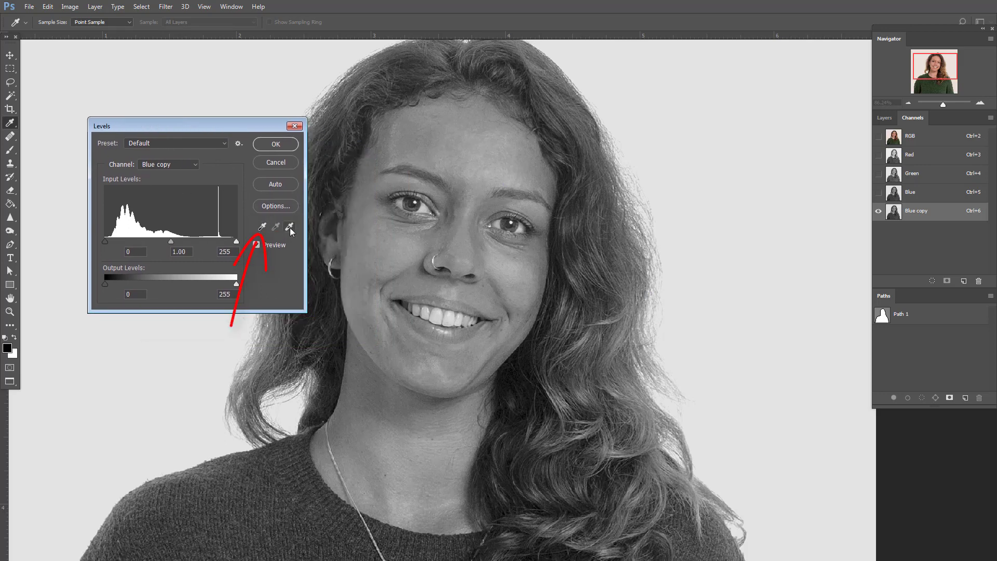
mouse_move(244, 131)
left_mouse_down()
mouse_move(136, 149)
mouse_move(204, 136)
left_mouse_up()
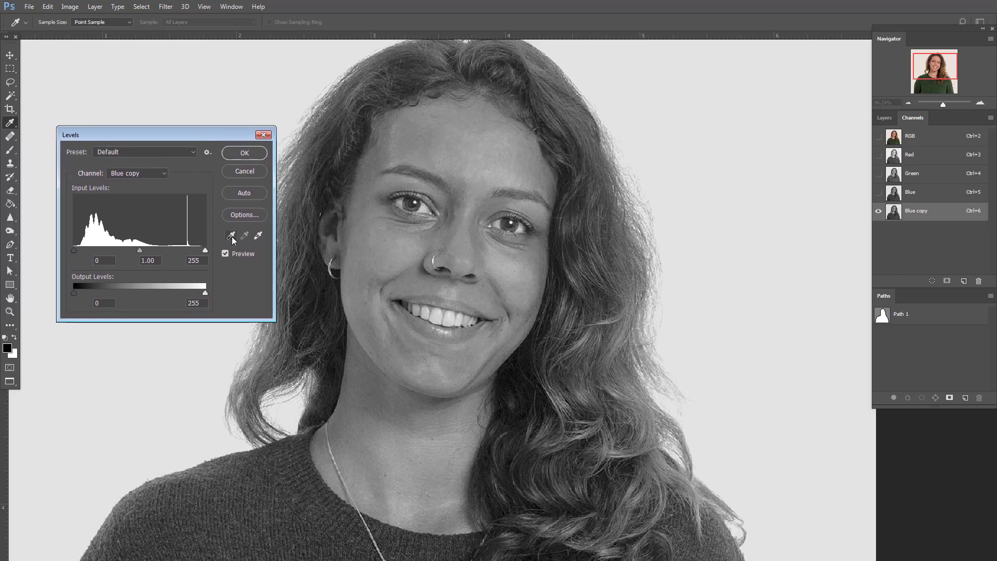
left_click(231, 236)
left_click_drag(186, 136, 784, 112)
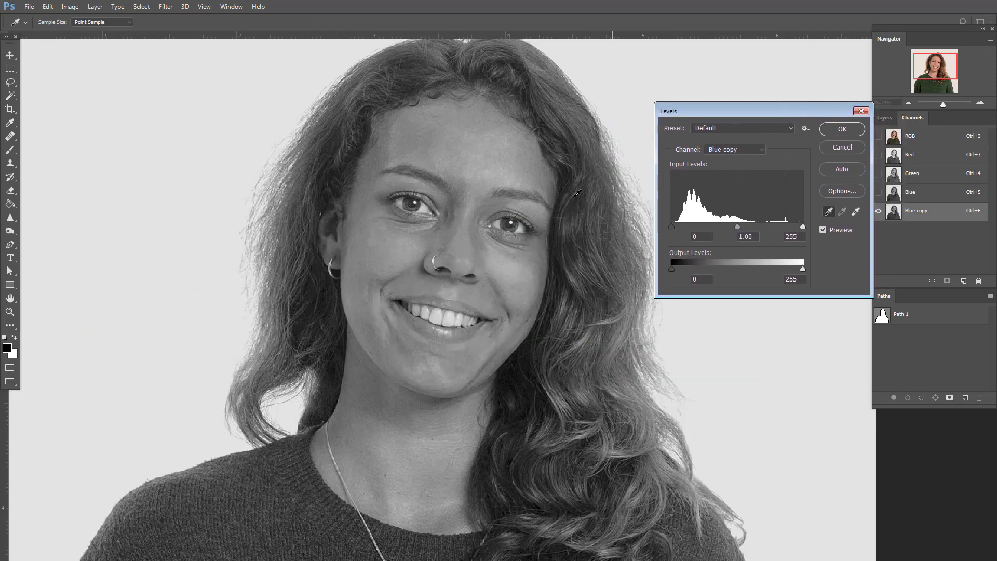
left_click_drag(485, 182, 413, 205)
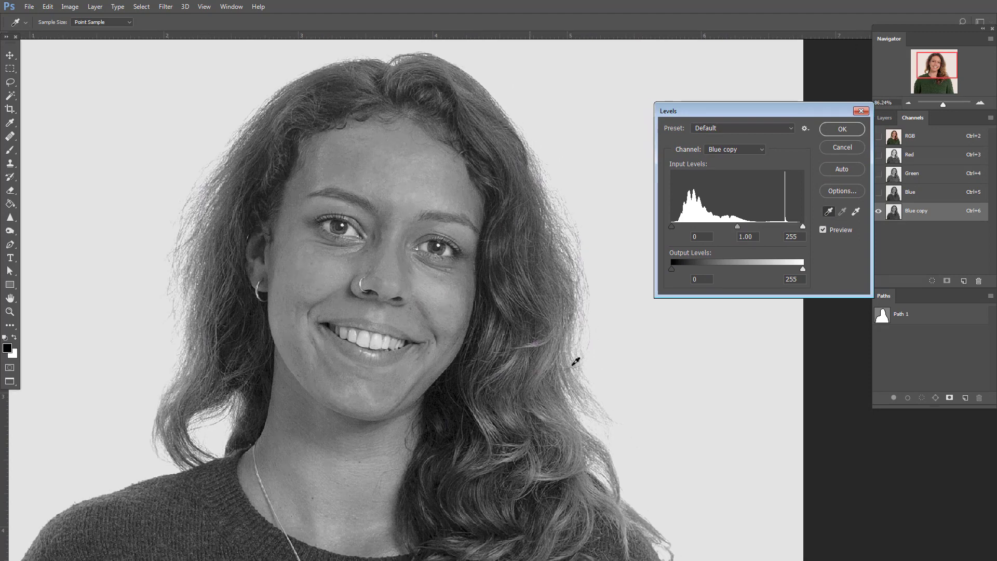
left_click(383, 162)
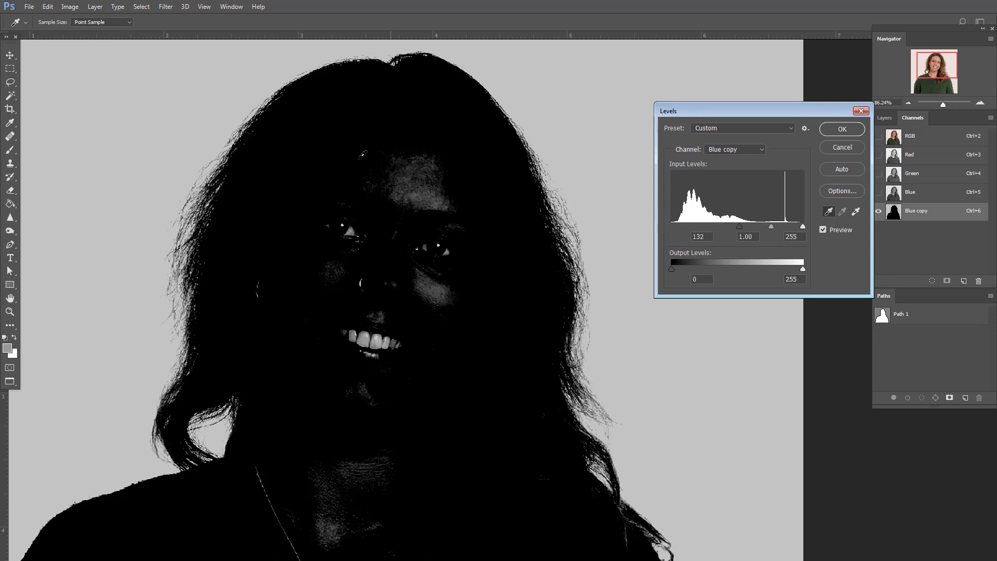
Sample the light backdrop beside the hair as white point, giving a highlight input of 219, and apply the Levels adjustment
left_click(856, 212)
left_click(175, 128)
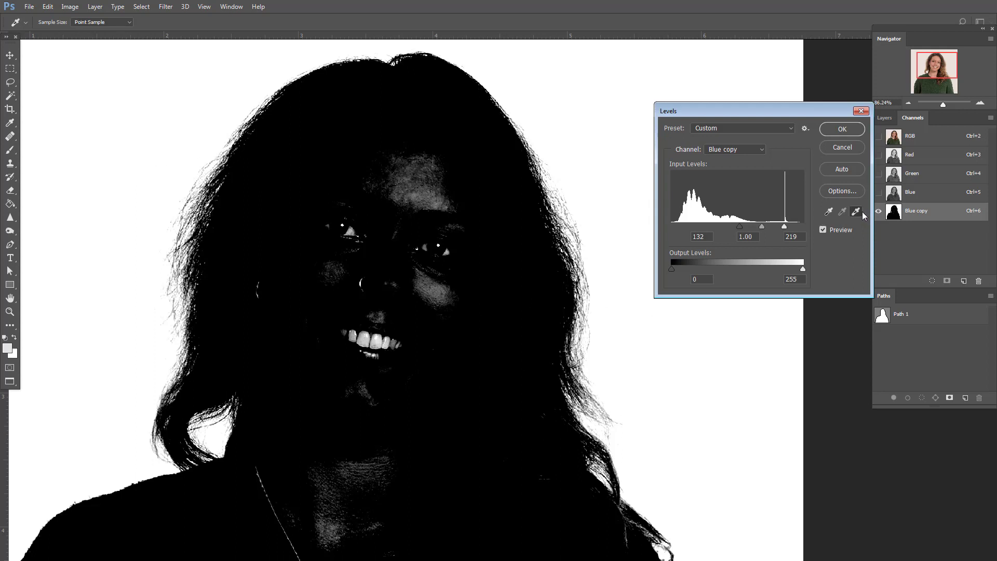
left_click(842, 130)
key("m")
key("ctrl+0")
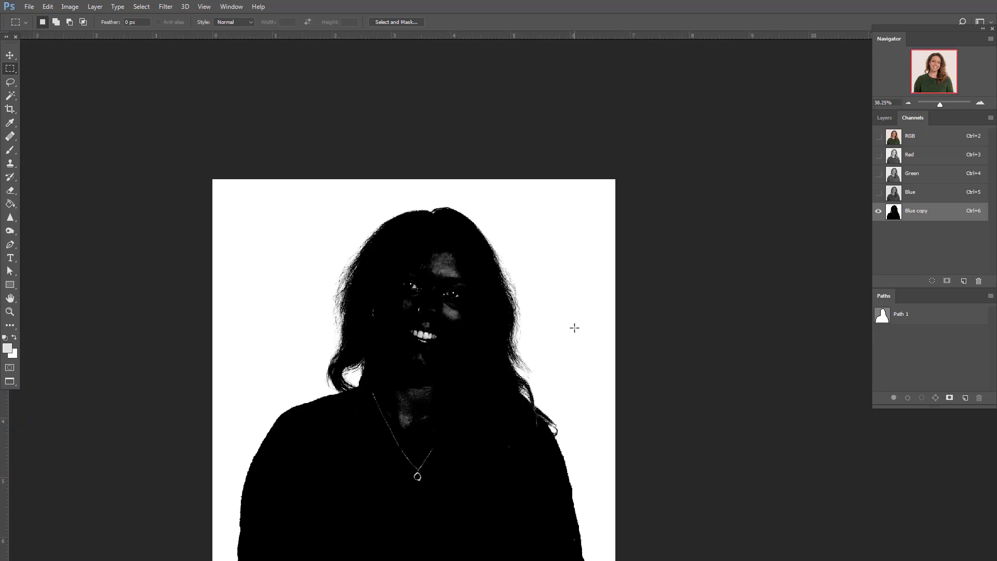
Load the Blue copy channel as a selection, inverted to cover the woman, and feather it by a fraction of a pixel
scroll(545, 305, "up", 2)
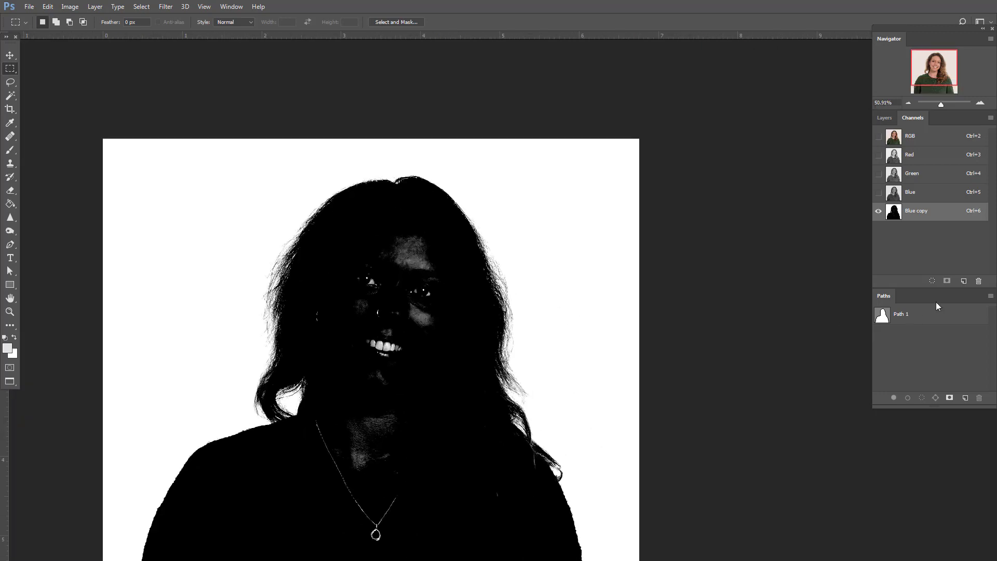
left_click(894, 212, "ctrl")
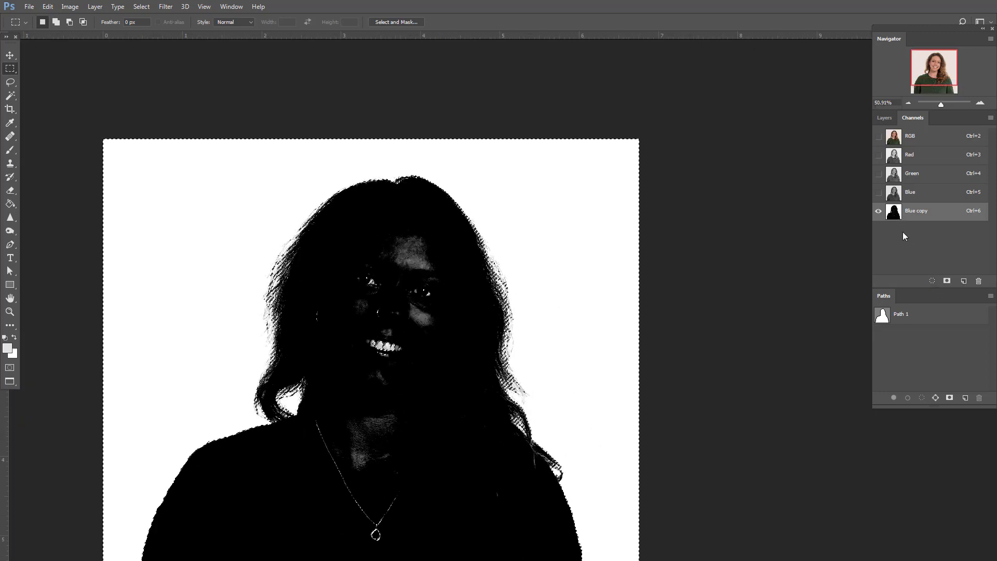
key("ctrl+shift+i")
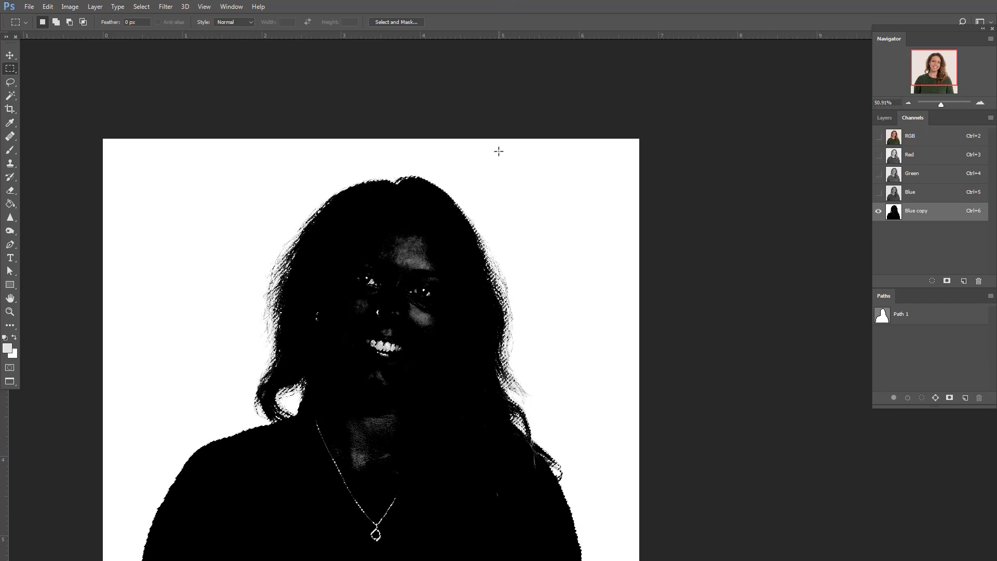
key("shift+F6")
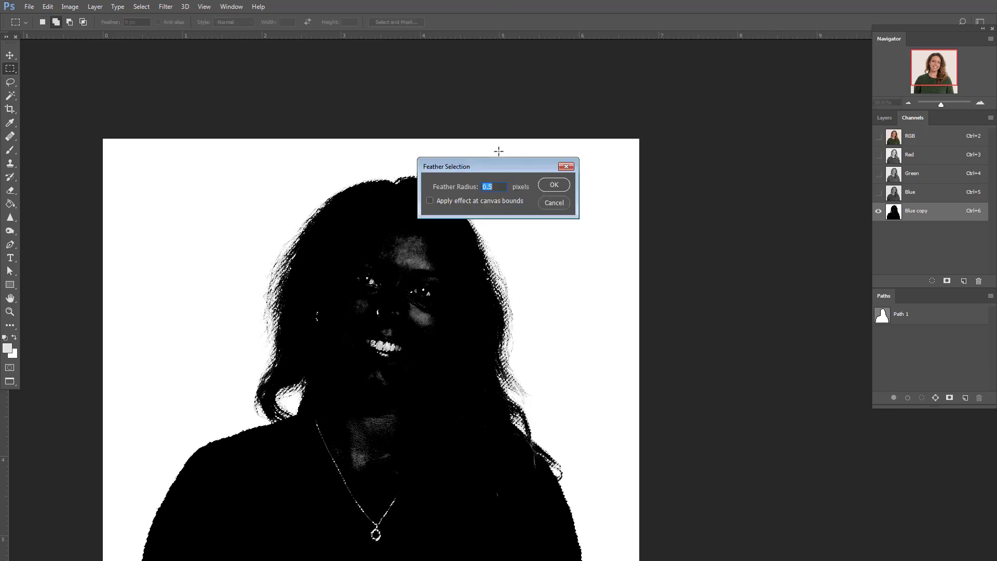
type(".")
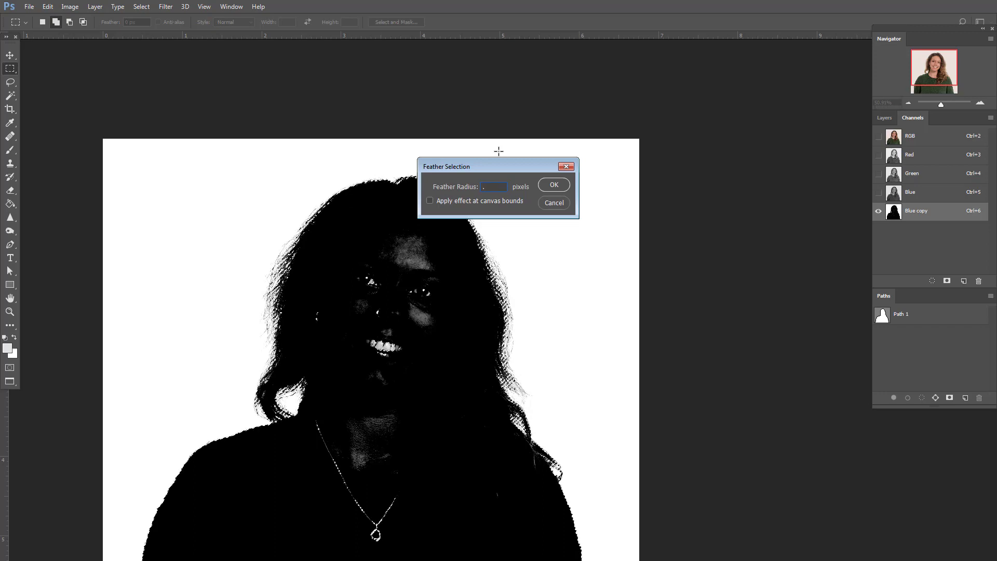
key("Return")
Delete the Blue copy channel and add a layer mask to Layer 1 from the active selection
scroll(452, 147, "down", 2)
left_click_drag(950, 218, 979, 281)
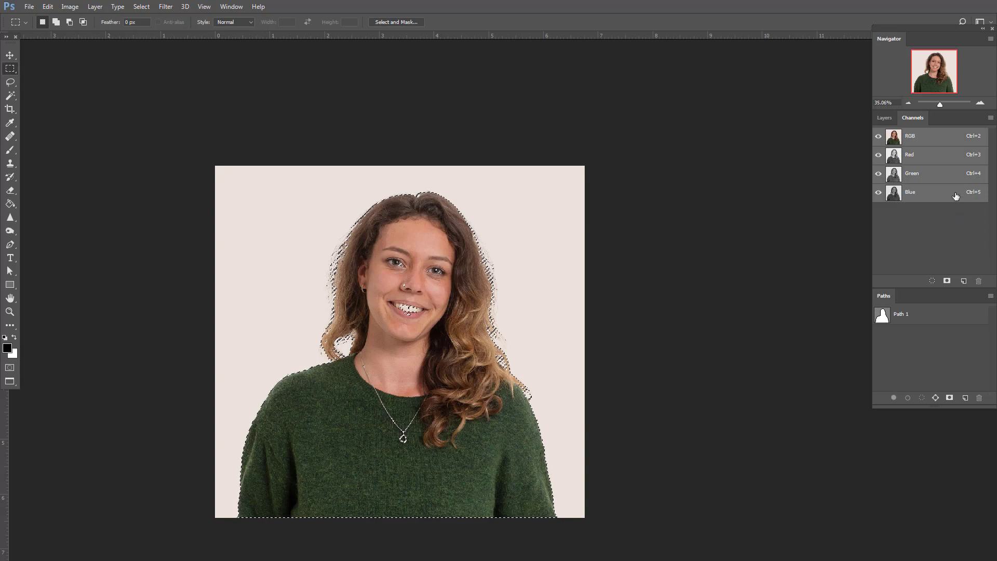
left_click(883, 117)
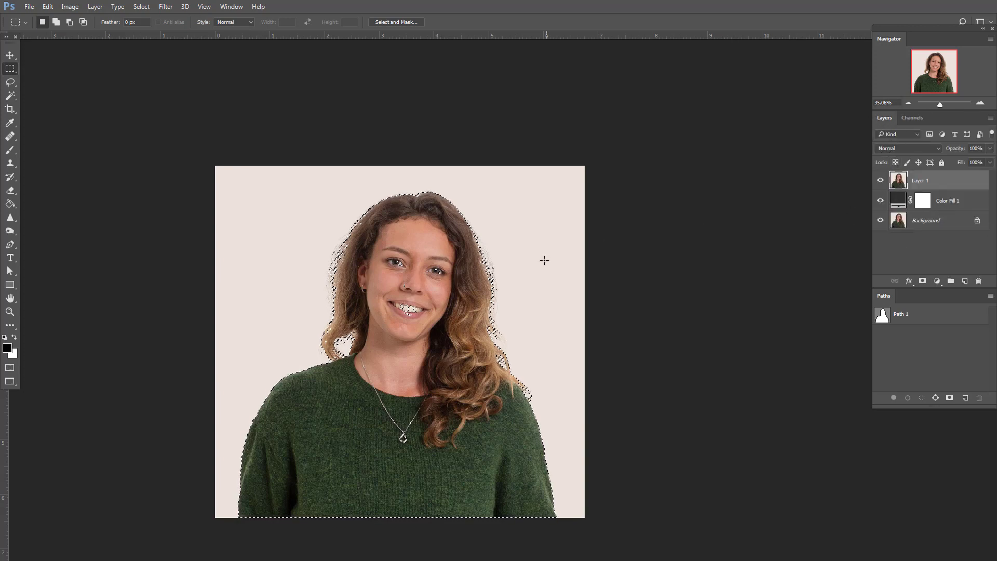
left_click(923, 282)
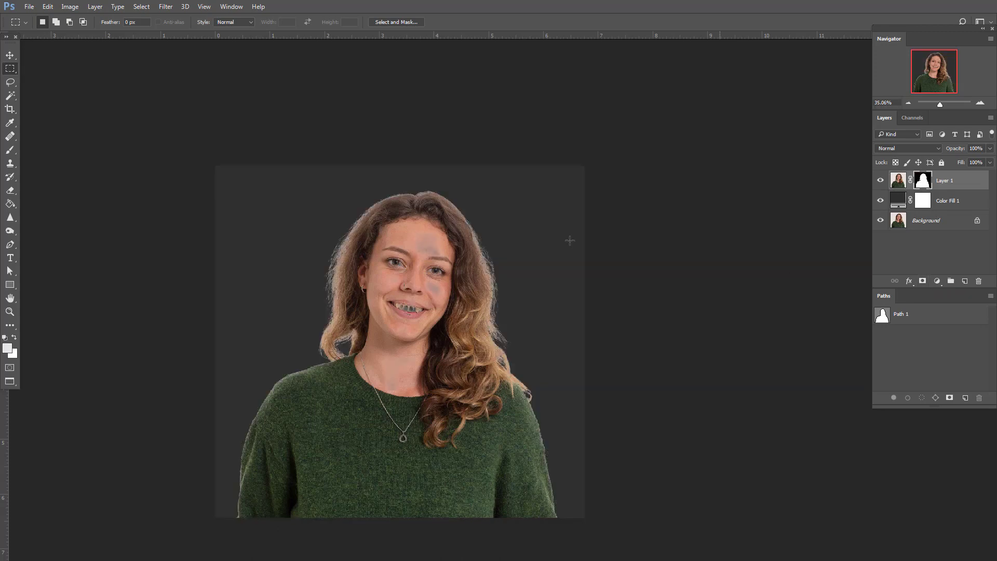
Load Path 1 as a feathered selection and fill it with white on Layer 1's mask to restore the face and teeth, then deselect
scroll(520, 244, "up", 3)
scroll(501, 251, "down", 2)
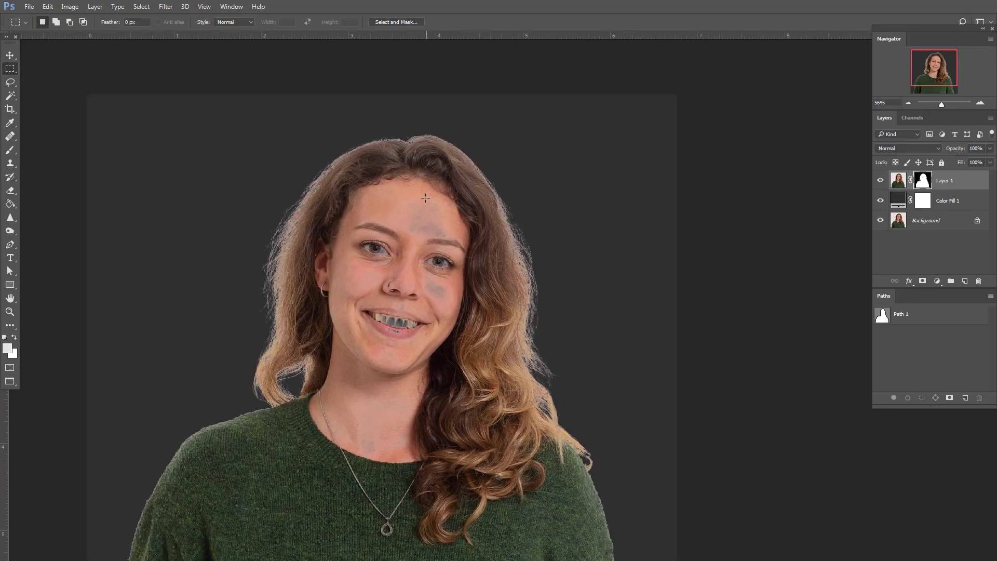
scroll(426, 198, "up", 1)
scroll(420, 325, "down", 2)
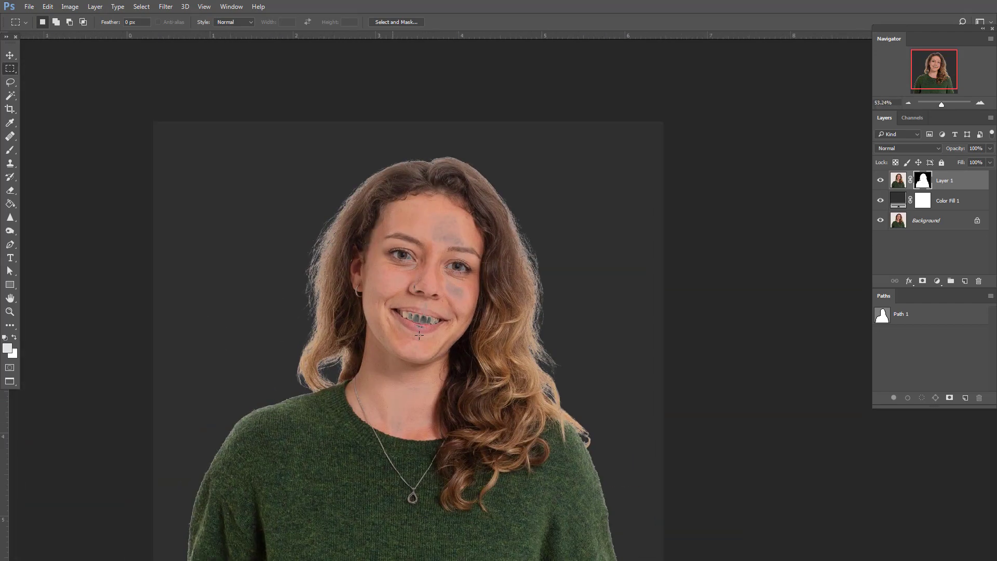
scroll(419, 335, "up", 2)
left_click(881, 315, "ctrl")
scroll(521, 332, "down", 2)
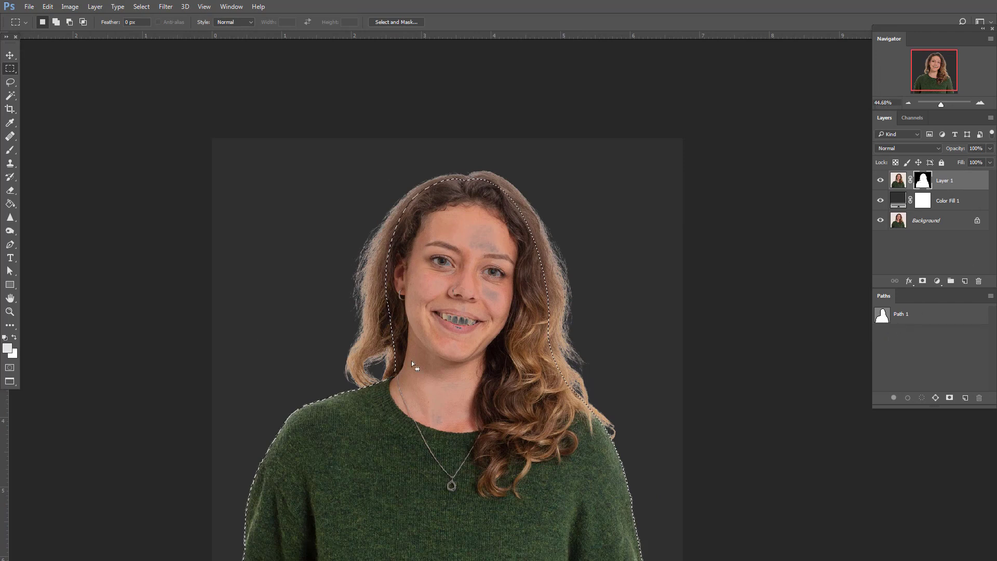
key("d")
key("shift+F6")
key("Return")
key("ctrl+d")
Check the fill and background layers' visibility and set the Color Fill 1 colour to white, ffffff
scroll(483, 272, "up", 7)
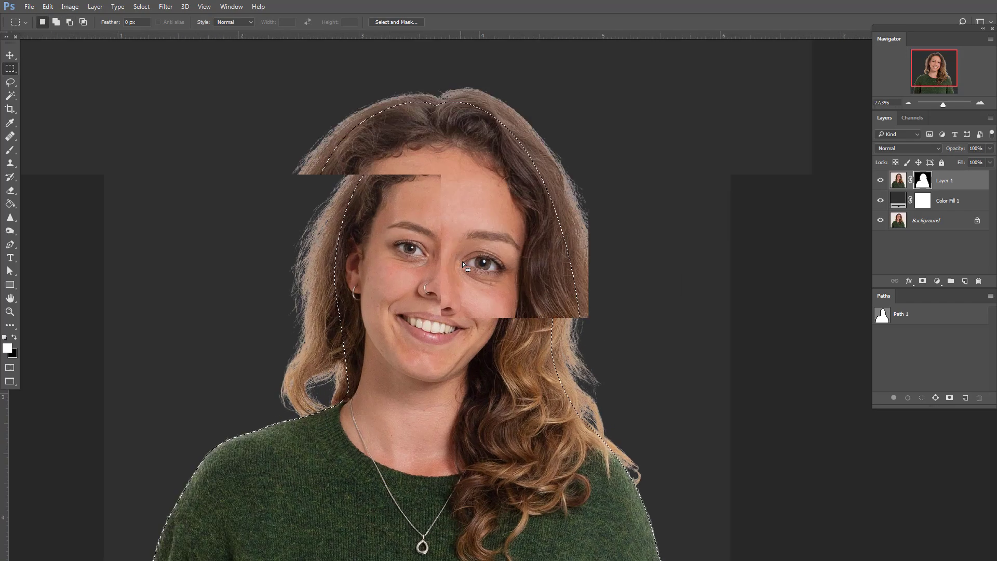
scroll(463, 270, "down", 4)
scroll(464, 270, "down", 3)
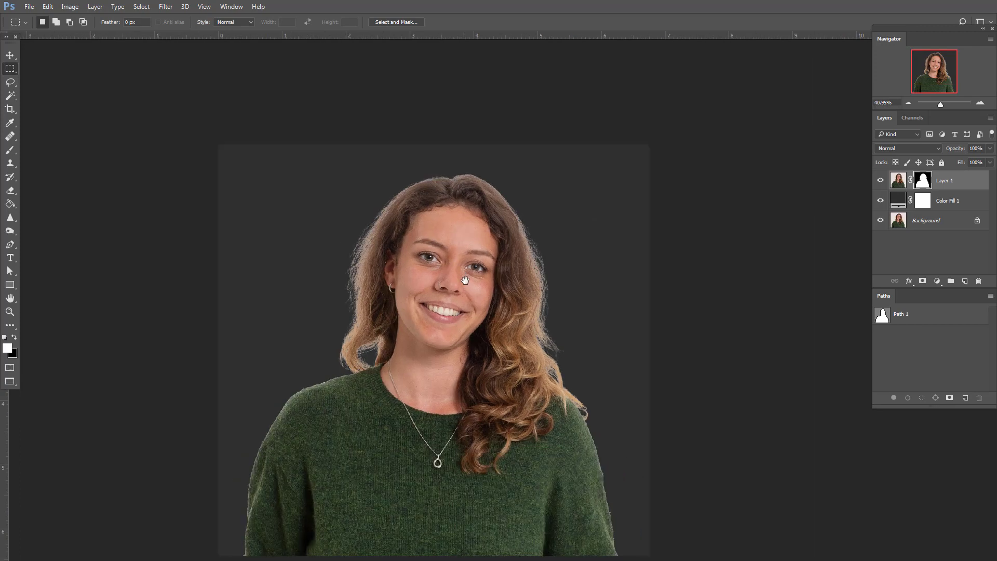
scroll(502, 167, "up", 3)
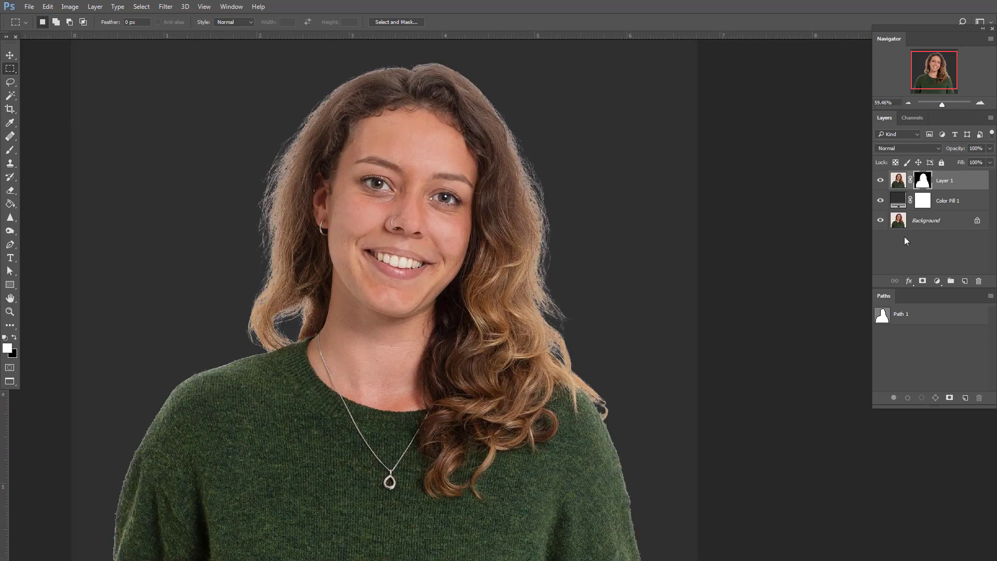
left_click(880, 201)
left_click(881, 221)
left_click_drag(880, 205, 885, 271)
double_click(898, 200)
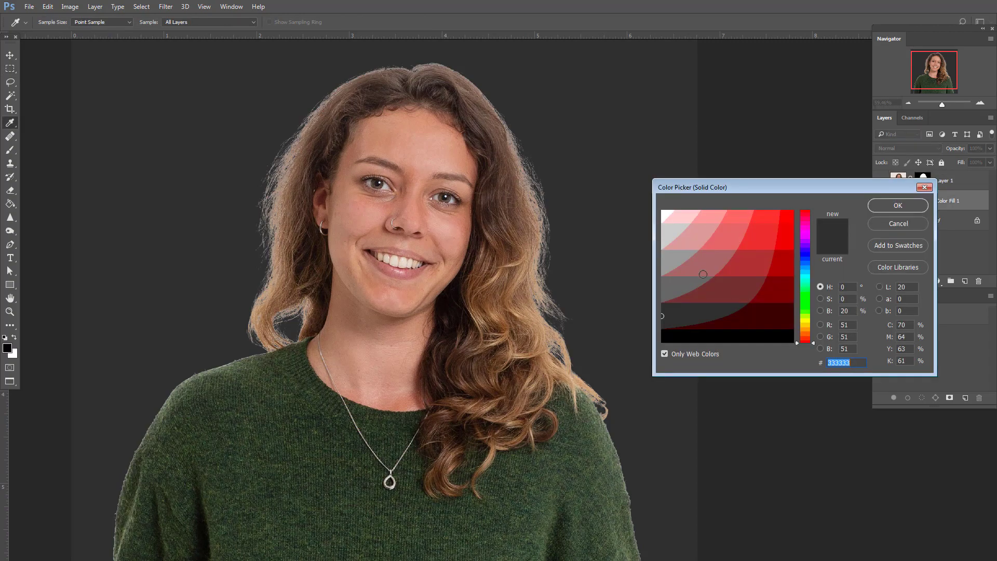
type("ffffff")
key("Return")
Make Layer 1's mask active and add a Levels adjustment layer above Layer 1
scroll(483, 233, "down", 2)
scroll(521, 238, "up", 3)
scroll(483, 187, "up", 4)
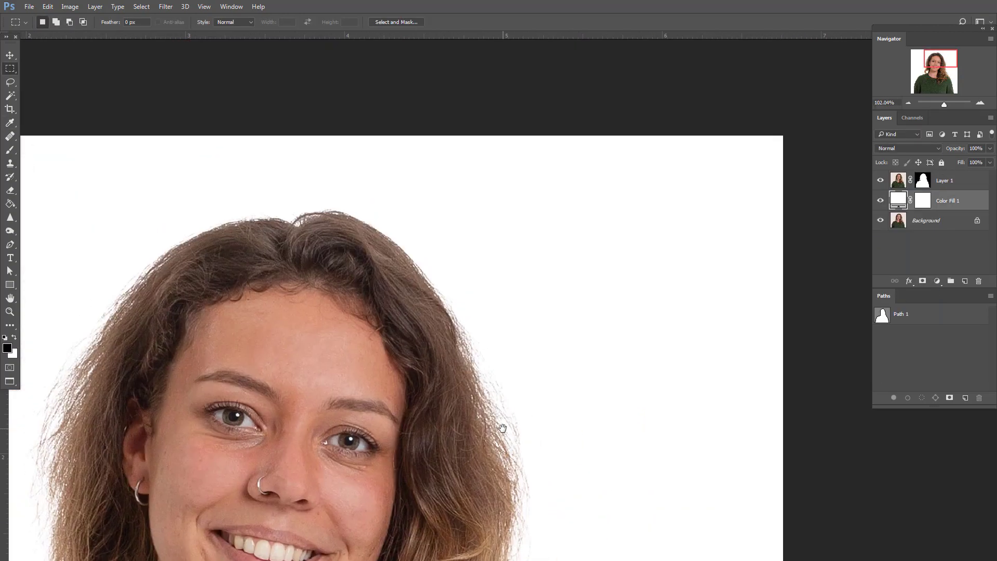
scroll(473, 325, "down", 4)
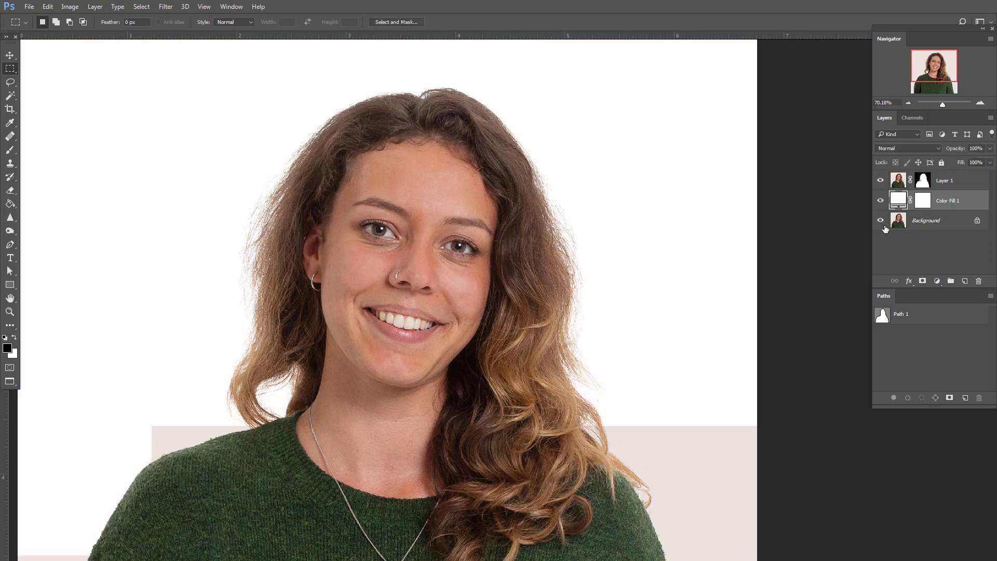
scroll(578, 278, "down", 2)
left_click_drag(579, 278, 578, 262)
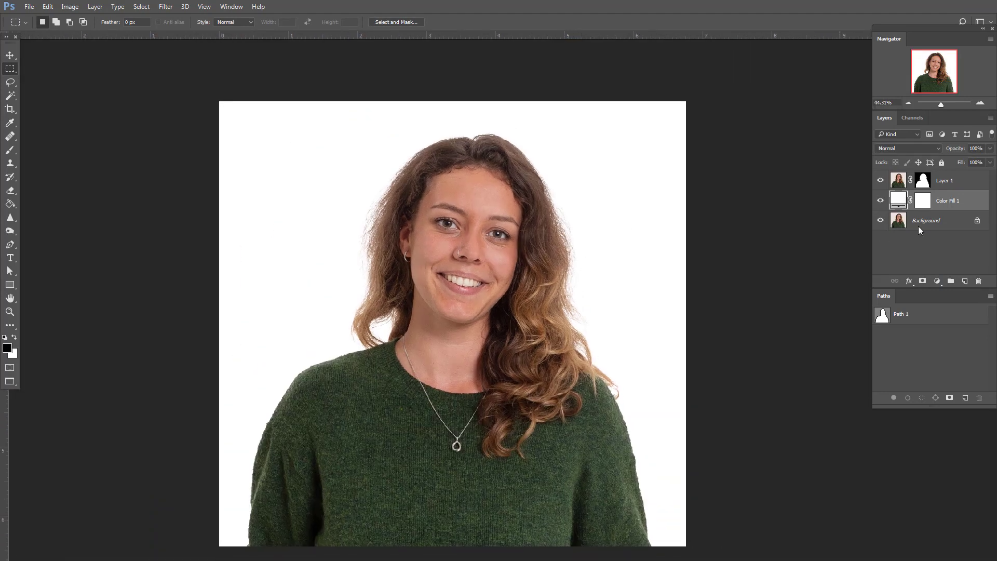
left_click(923, 180)
key("x")
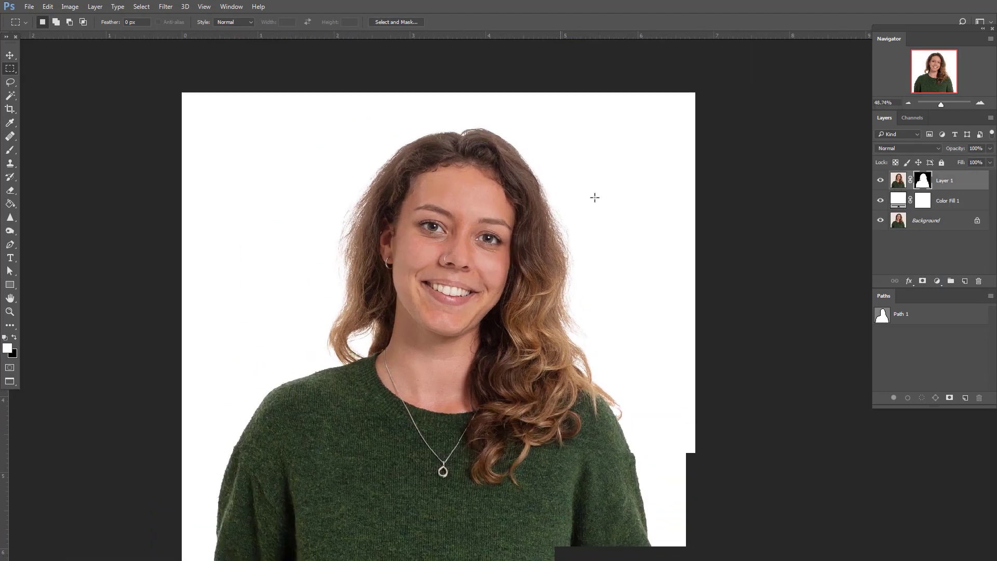
scroll(594, 197, "down", 1)
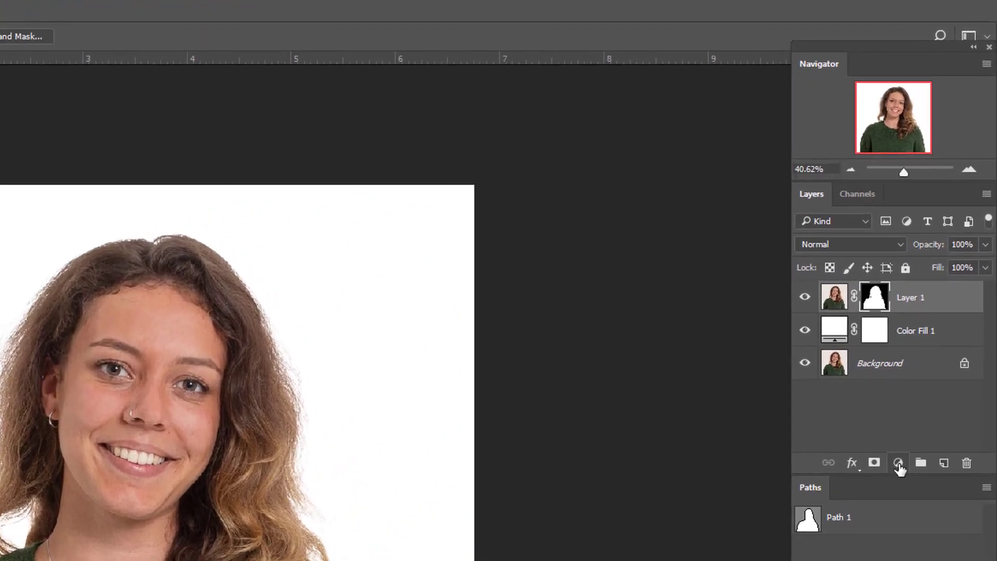
left_click(898, 464)
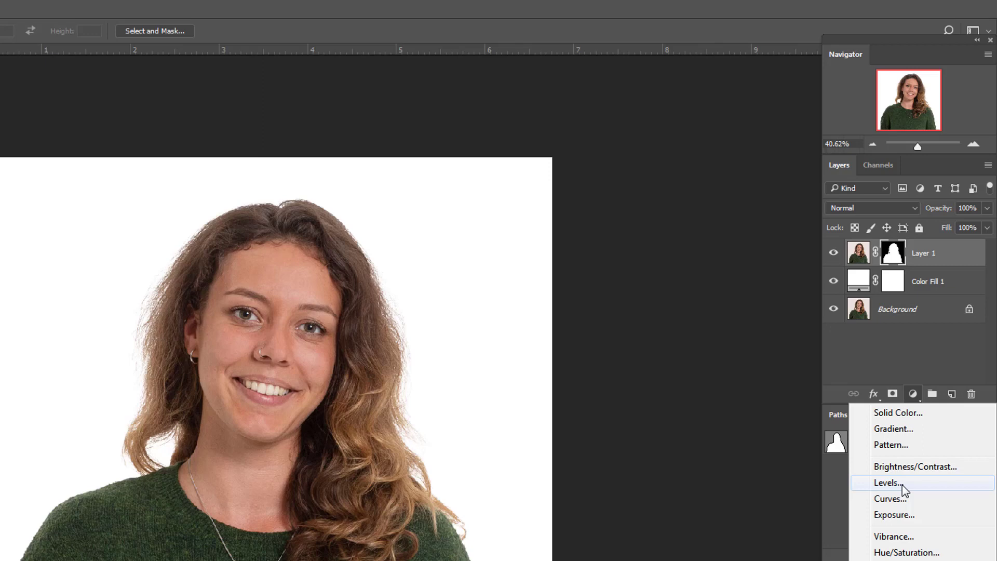
left_click(902, 484)
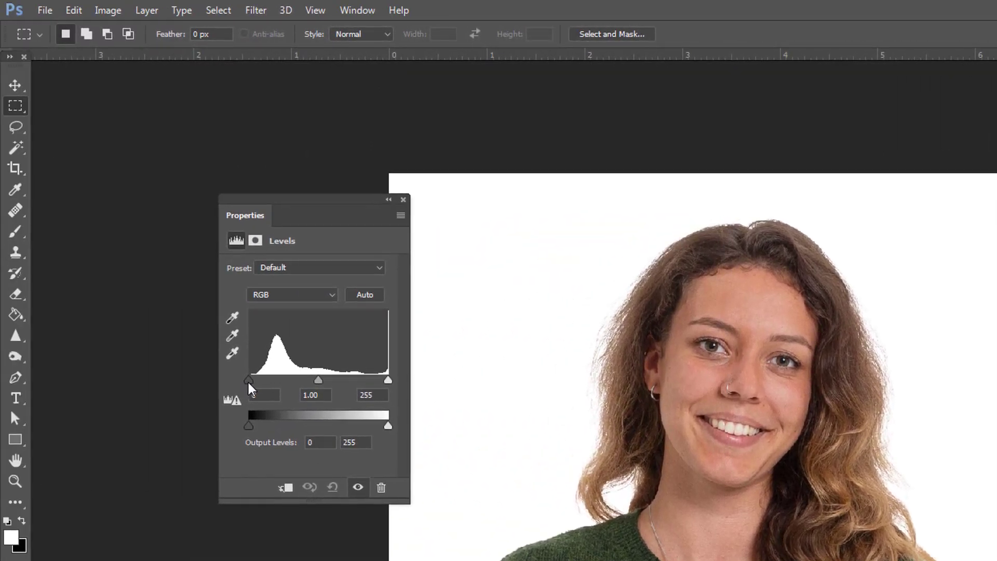
Raise the Levels shadow input to 252 to expose leftover off-white pixels around the cutout
left_click_drag(249, 379, 335, 381)
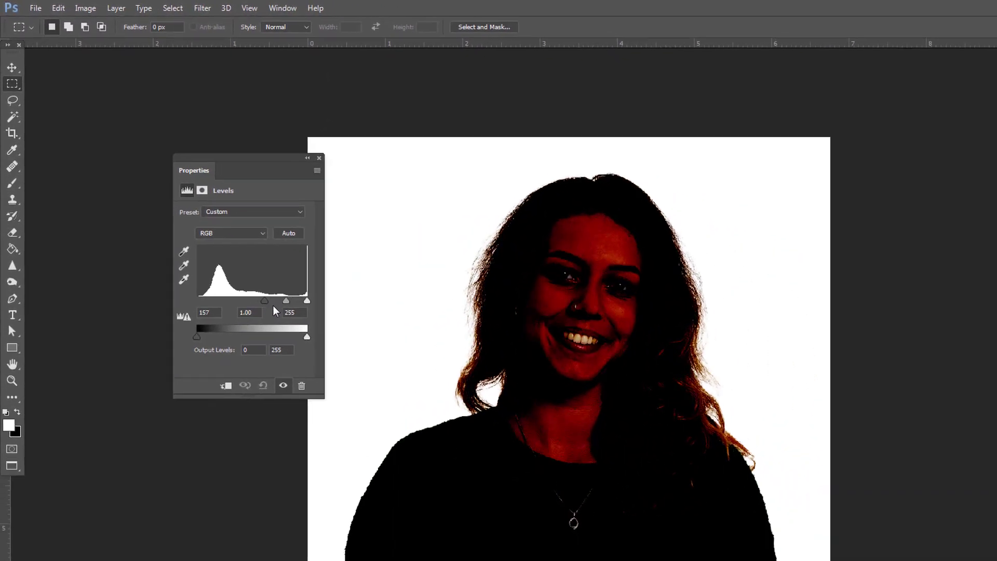
left_click_drag(275, 311, 303, 301)
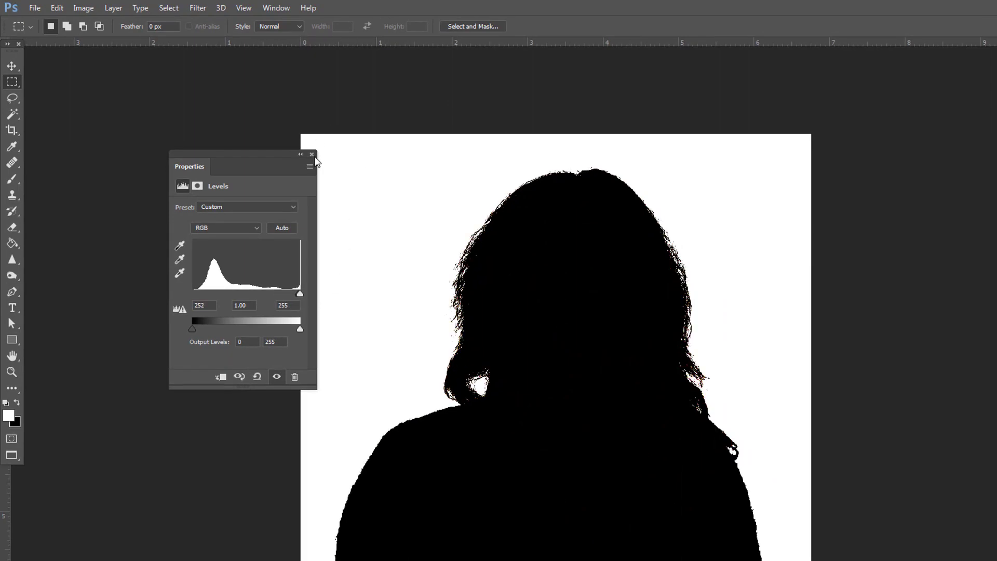
left_click(312, 154)
Inspect the silhouette and its surroundings for leftover pixels and delete the Levels 1 adjustment layer
scroll(450, 291, "up", 5)
scroll(712, 381, "down", 6)
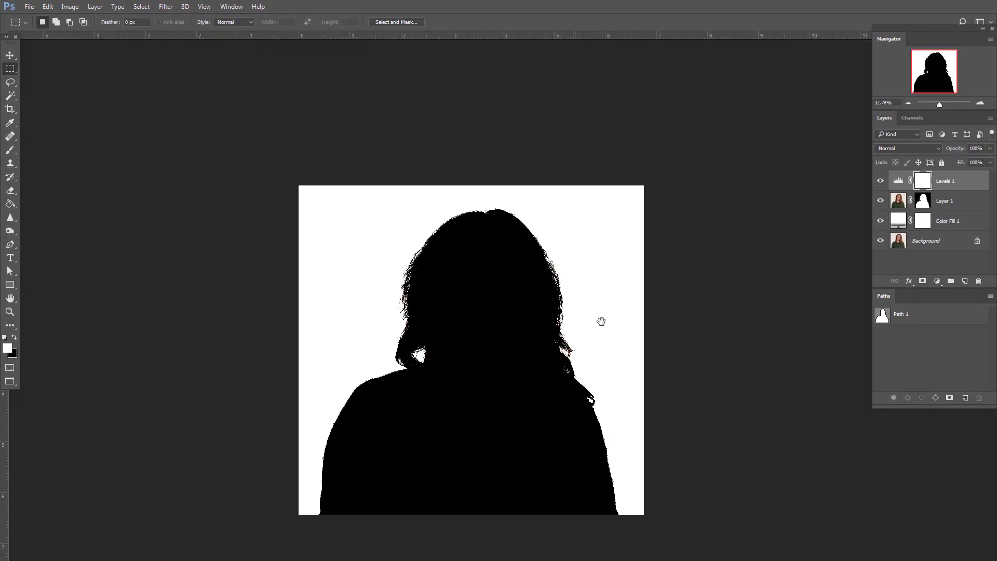
scroll(601, 321, "up", 3)
left_click_drag(956, 186, 980, 280)
Try mid grey 999999 and dark grey 333333 for Color Fill 1, and settle on a light grey
double_click(899, 201)
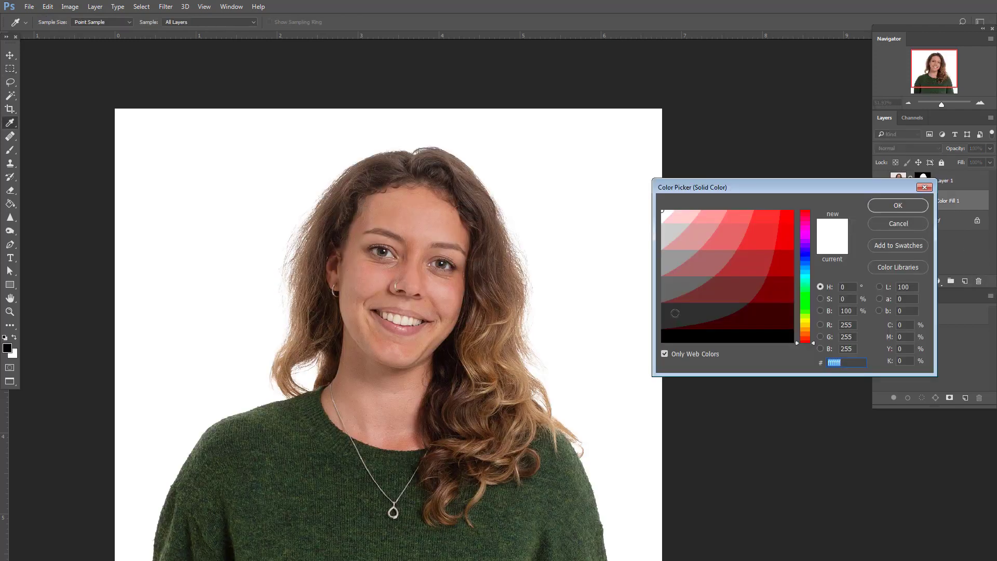
left_click_drag(675, 314, 672, 266)
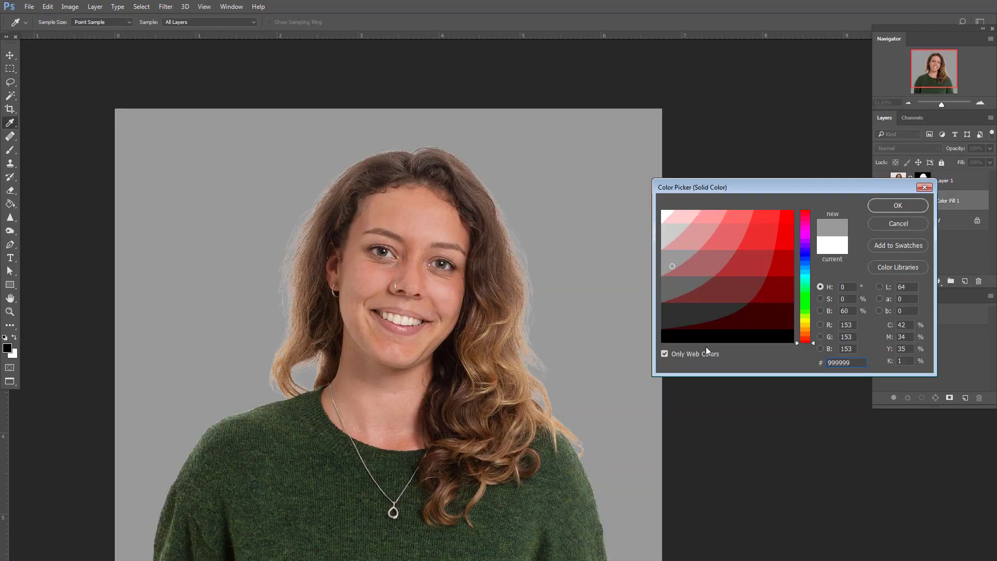
left_click(682, 310)
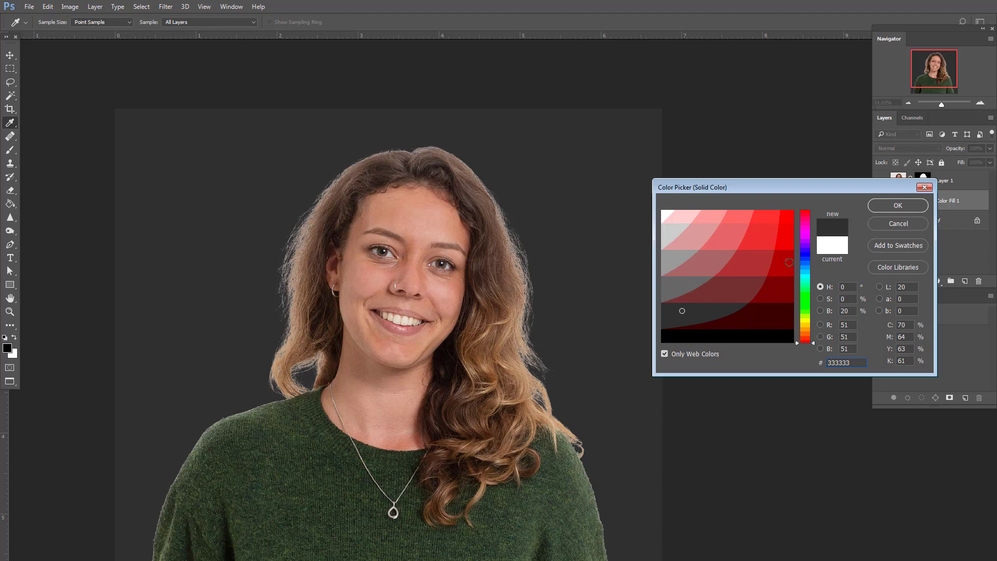
left_click(665, 224)
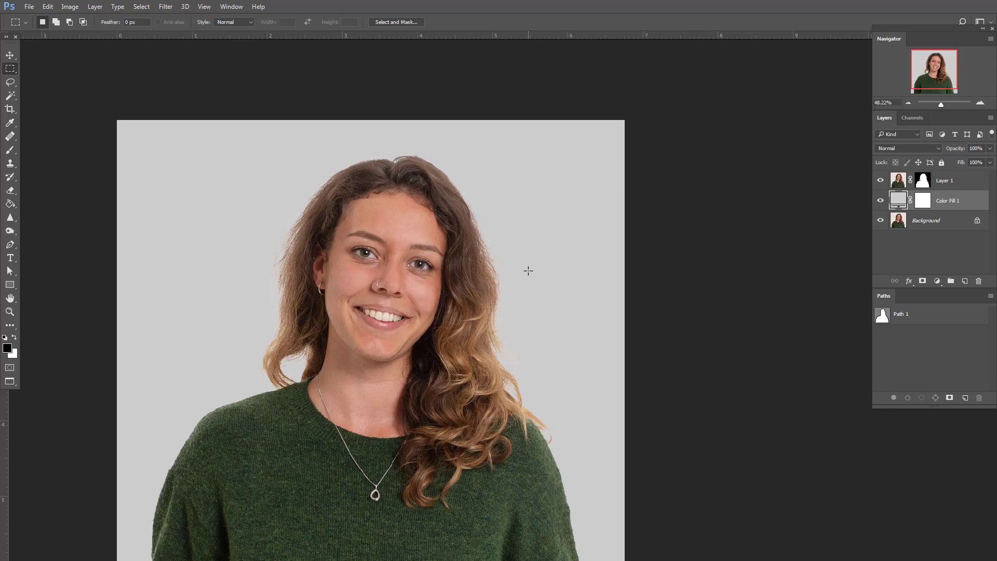
Examine the finished cutout's hair edges and overall outline against the light grey background
scroll(528, 271, "up", 1)
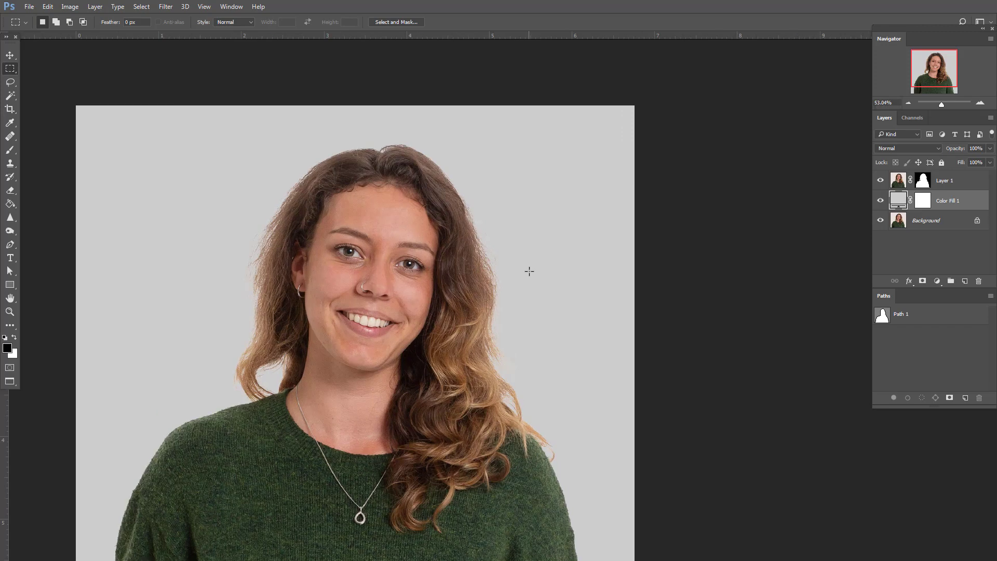
scroll(530, 273, "down", 1)
scroll(536, 278, "up", 1)
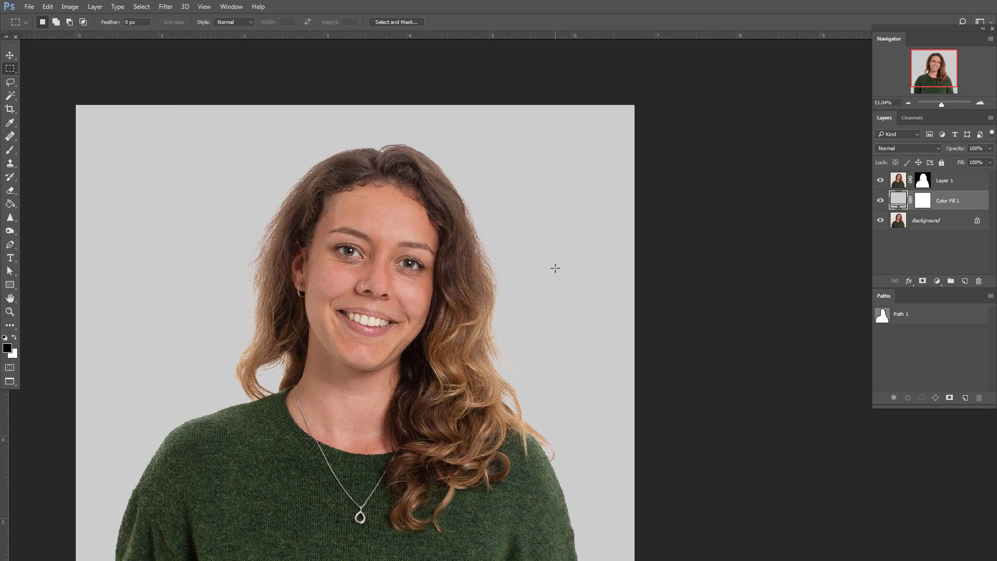
key("space")
left_click_drag(519, 317, 526, 249)
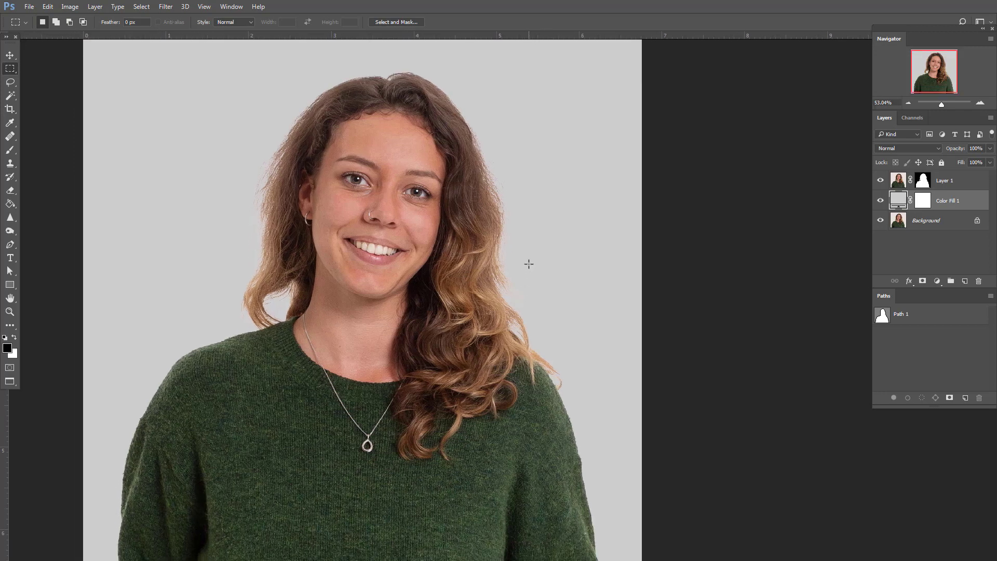
scroll(530, 264, "down", 3)
scroll(532, 267, "up", 3)
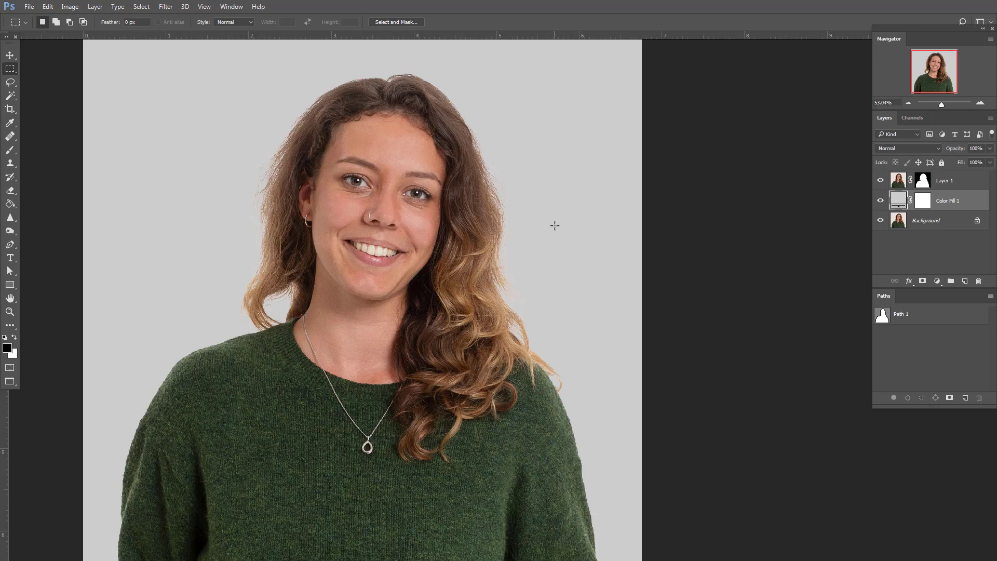
scroll(554, 226, "down", 3)
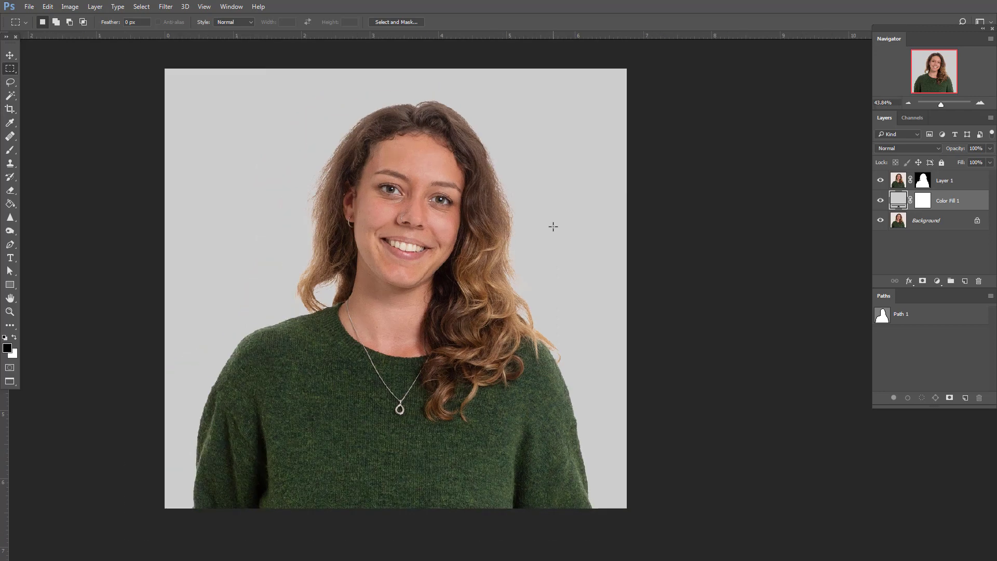